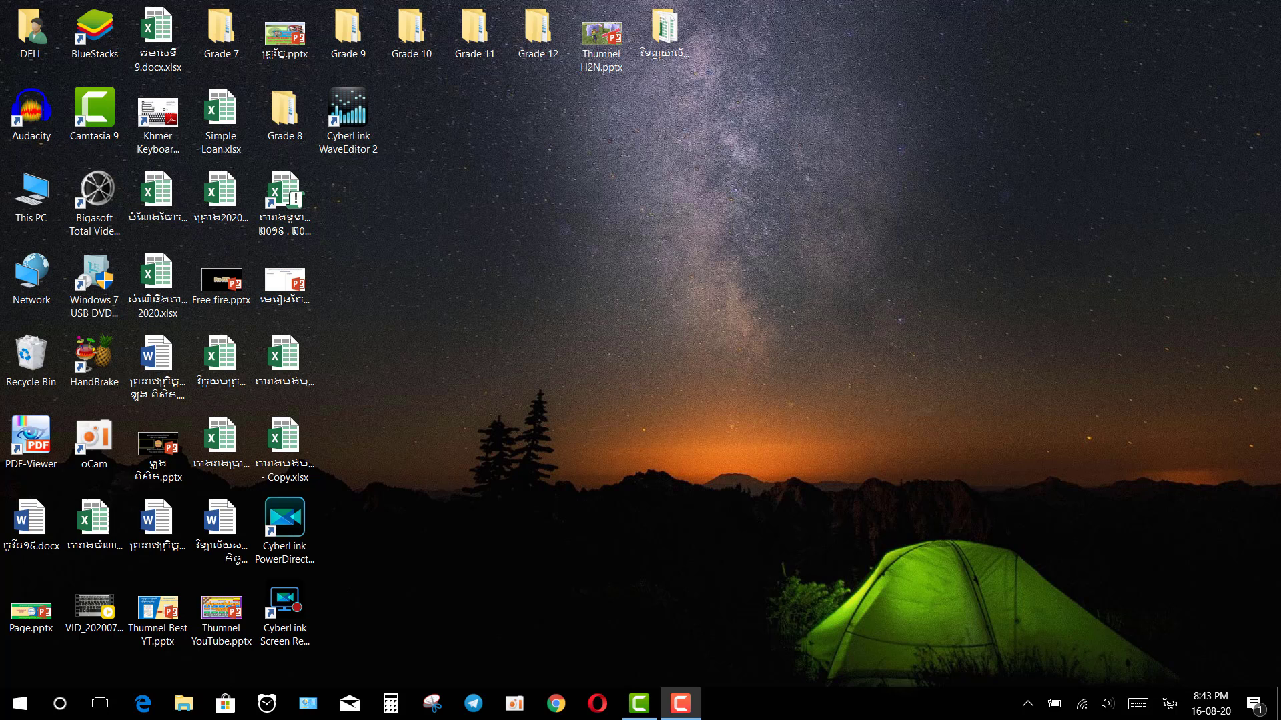
# Run the command prefetch to open the Windows Prefetch folder, granting permanent access to it
pyautogui.press('super+r')
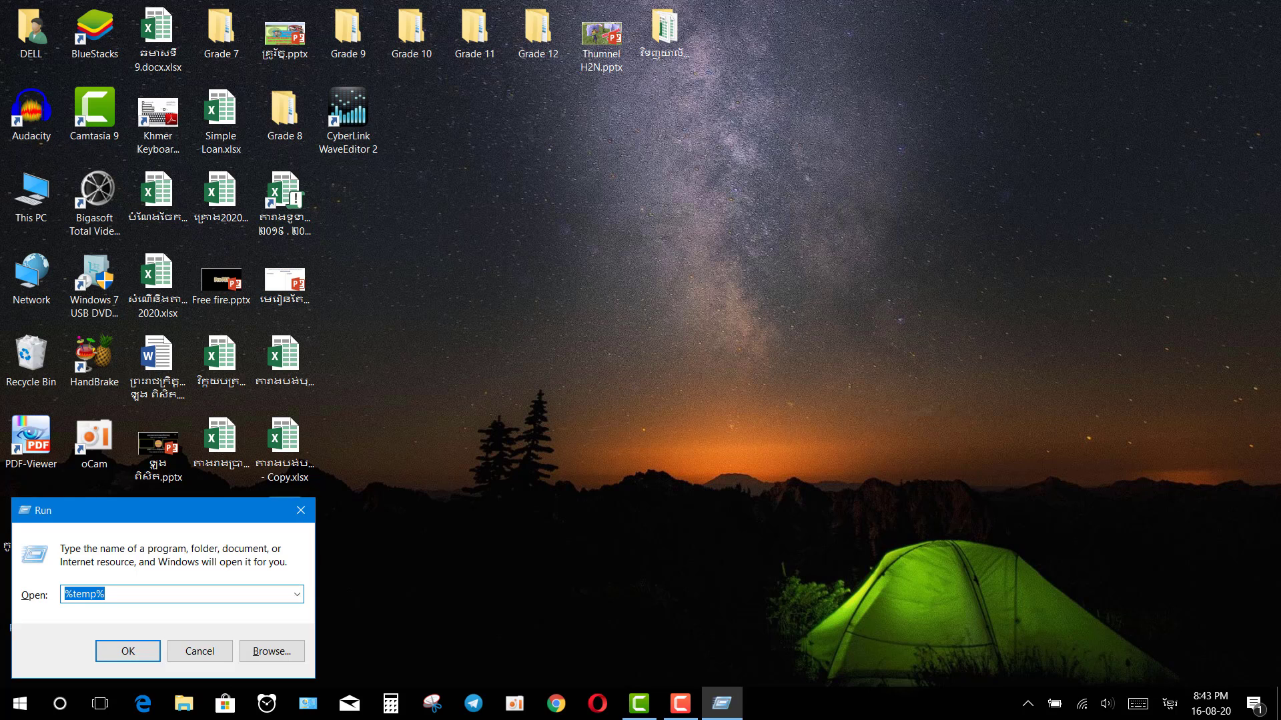
pyautogui.write('ផ')
pyautogui.press('BackSpace')
pyautogui.write('ឡ')
pyautogui.hotkey('alt', 'shift')
pyautogui.press('BackSpace')
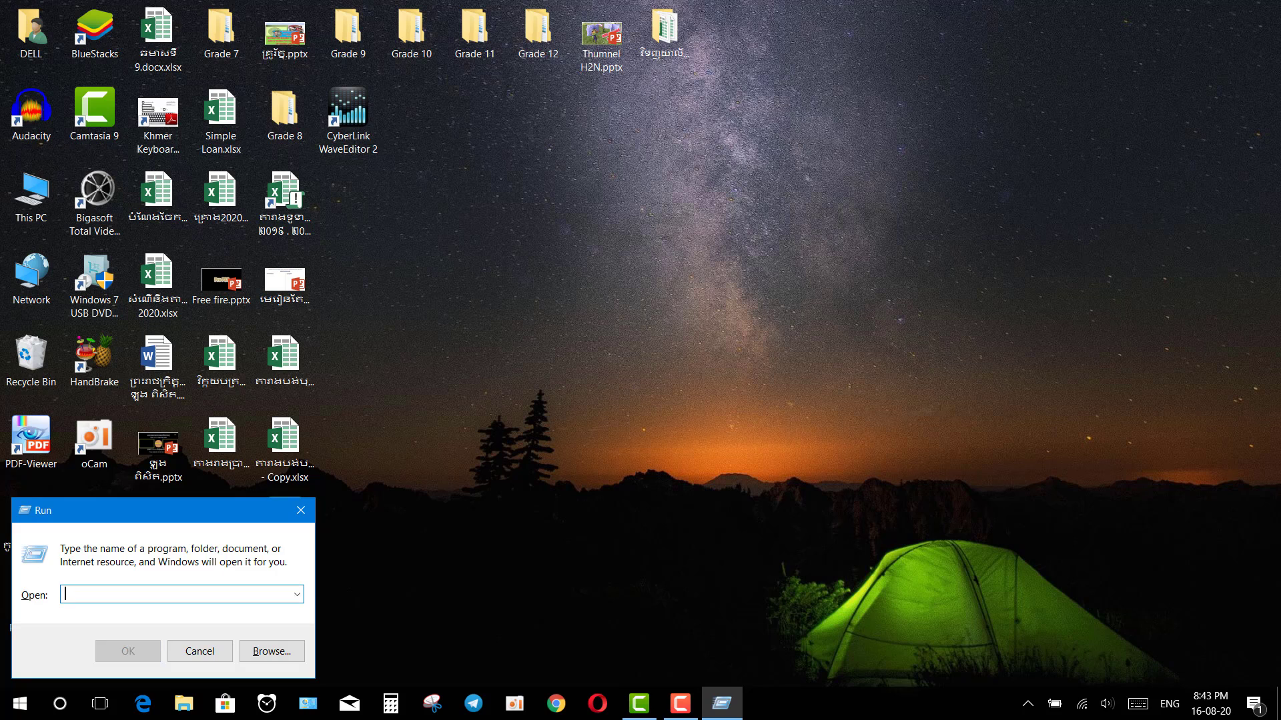
pyautogui.write('p')
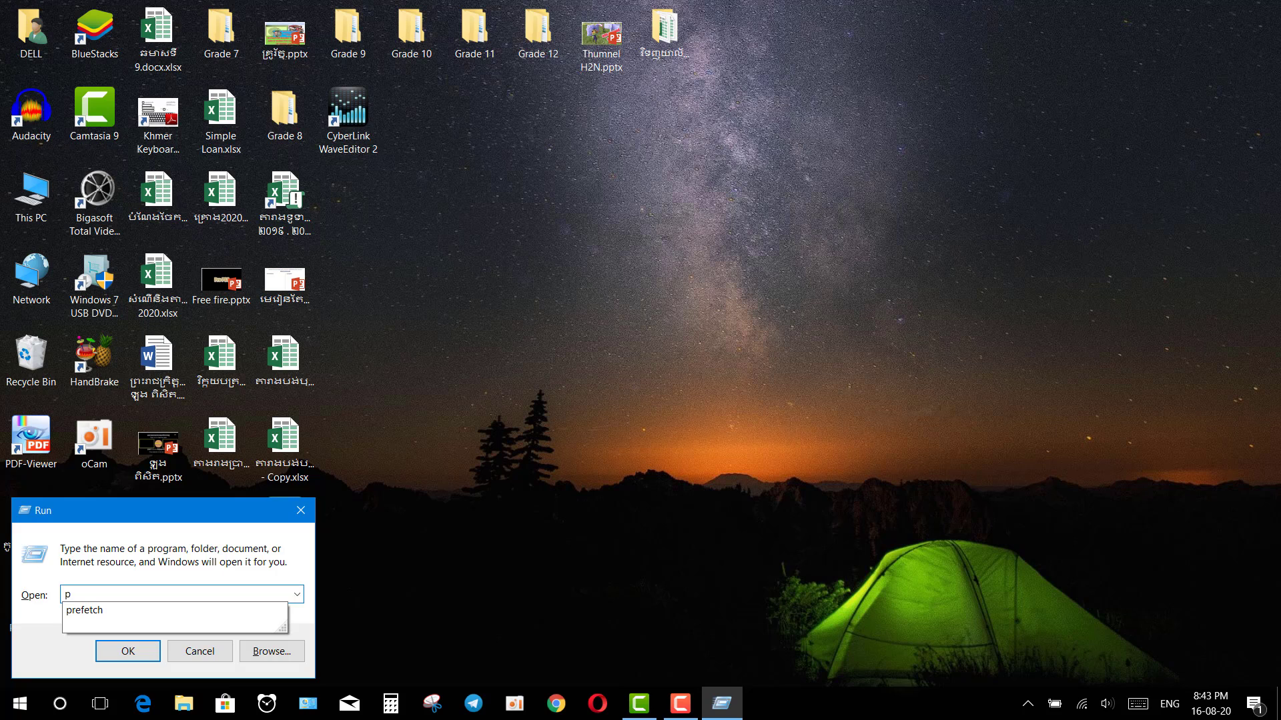
pyautogui.write('refetch')
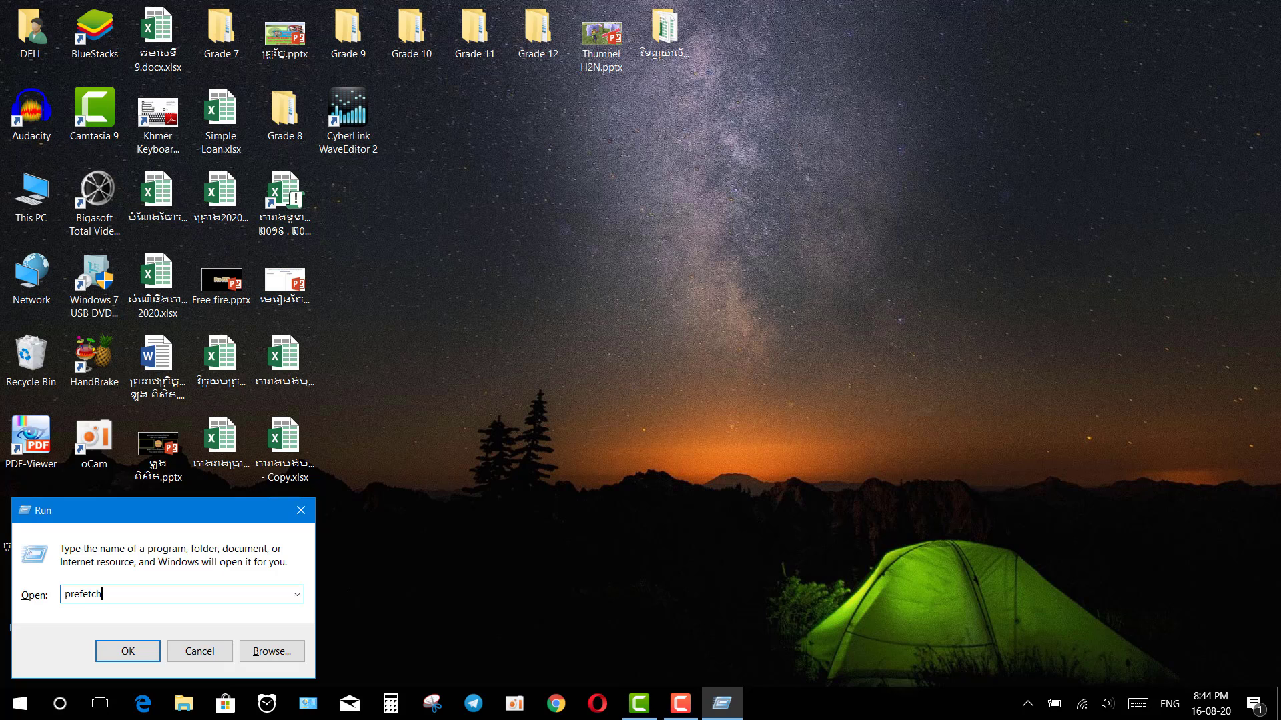
pyautogui.press('Return')
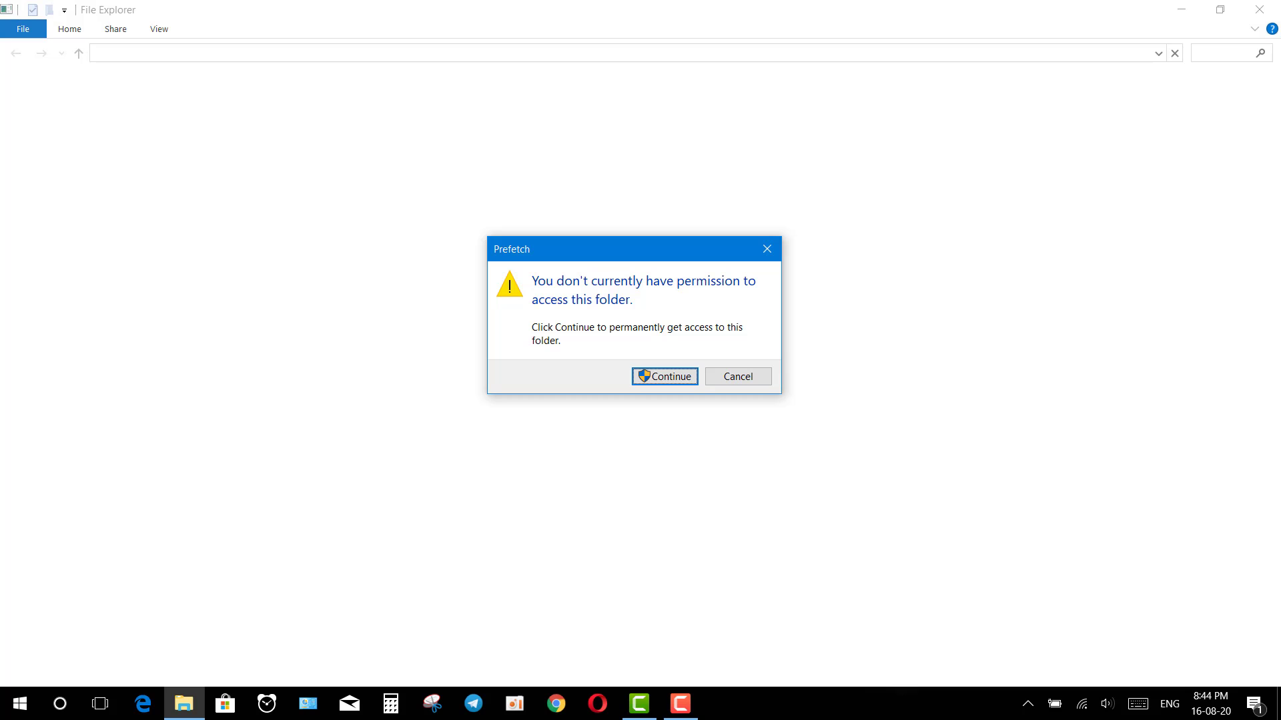
pyautogui.press('Return')
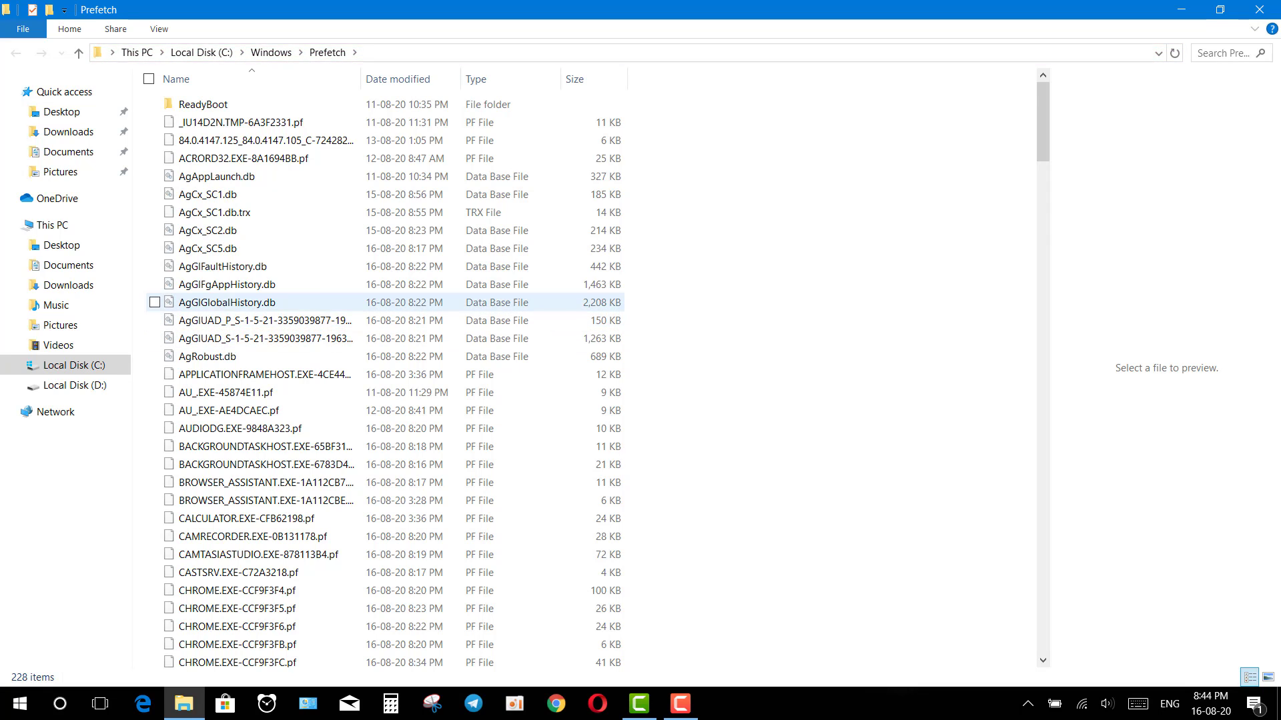
# Permanently delete all items in the Prefetch folder, bypassing the Recycle Bin
pyautogui.scroll(-20, 266, 347)
pyautogui.scroll(-20, 266, 374)
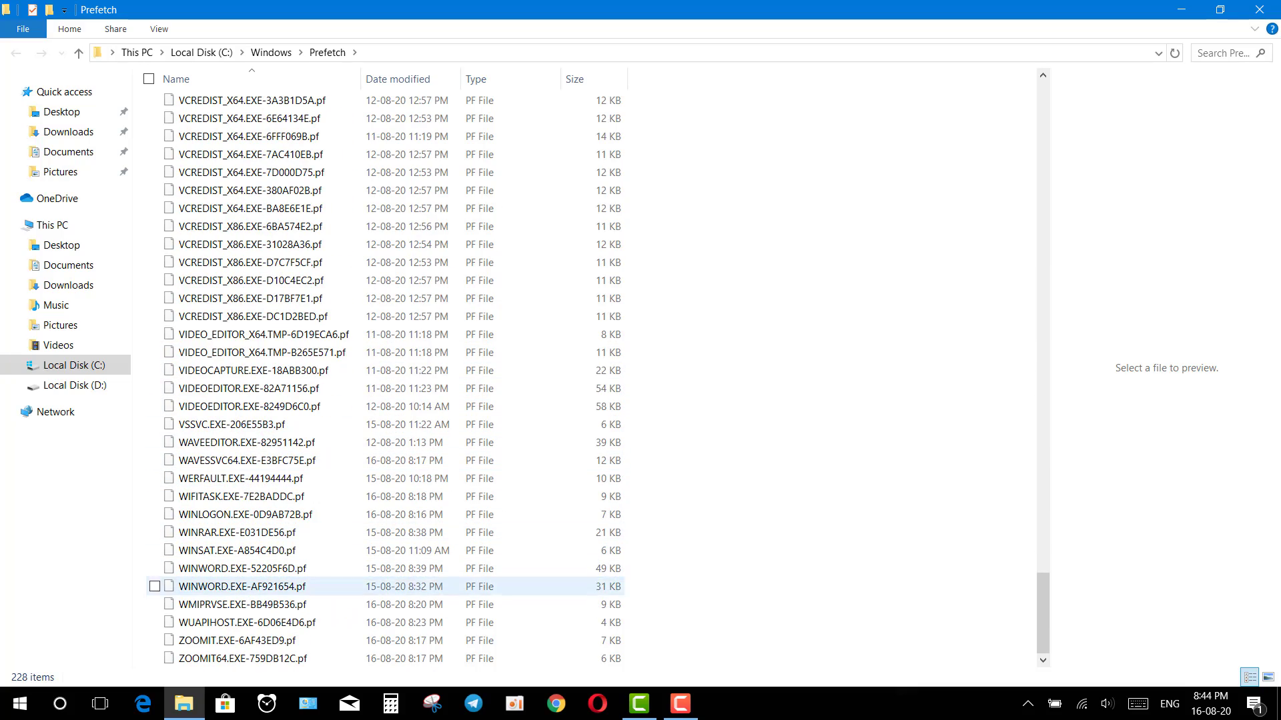
pyautogui.scroll(20, 267, 297)
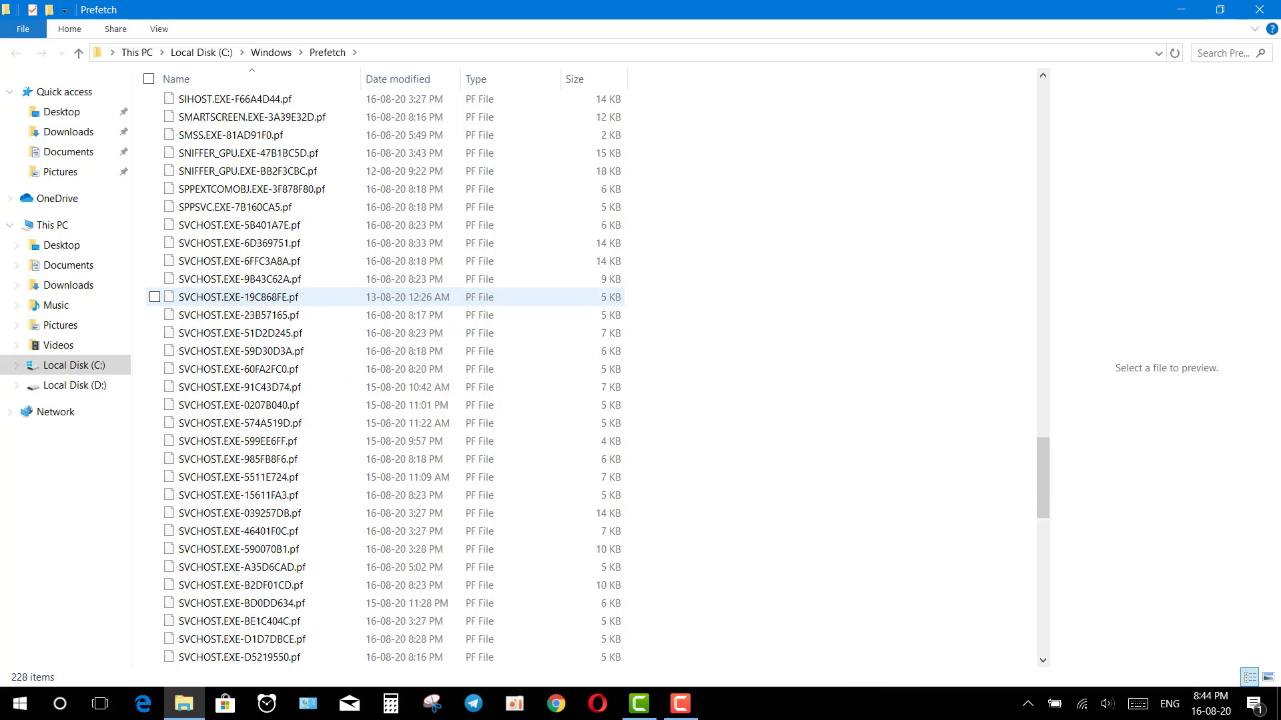
pyautogui.hotkey('ctrl', 'a')
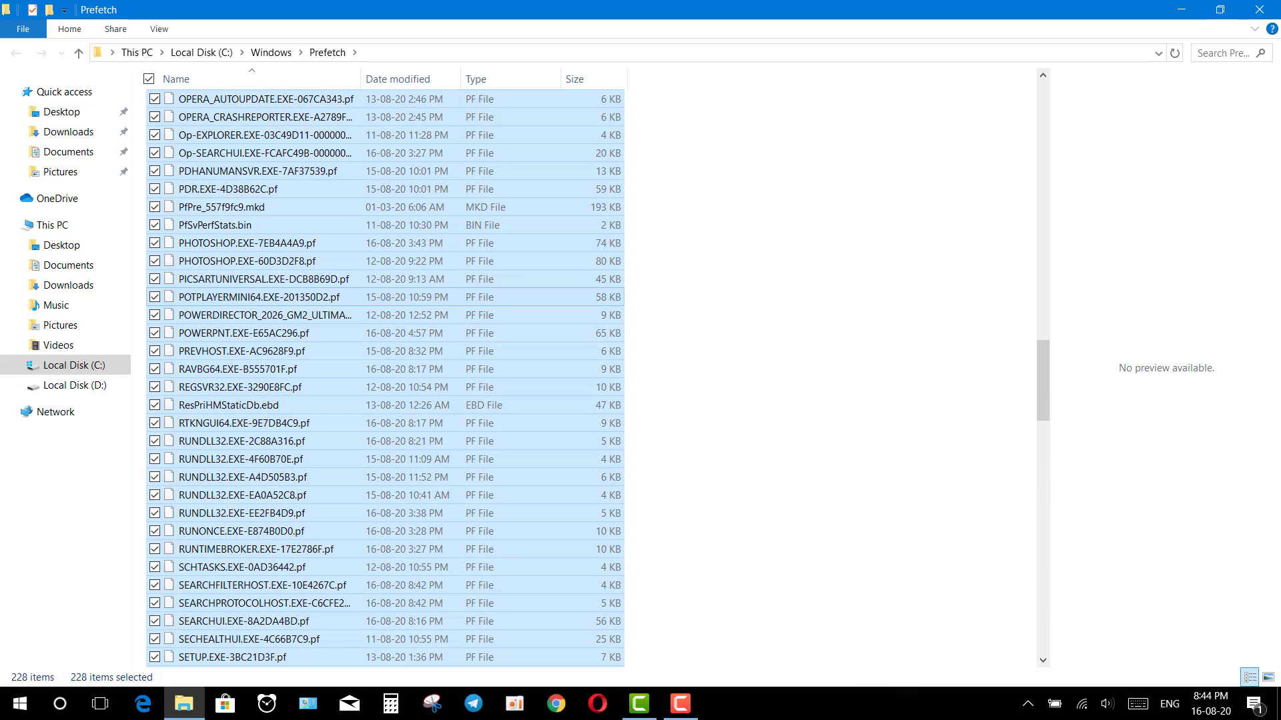
pyautogui.scroll(10, 267, 297)
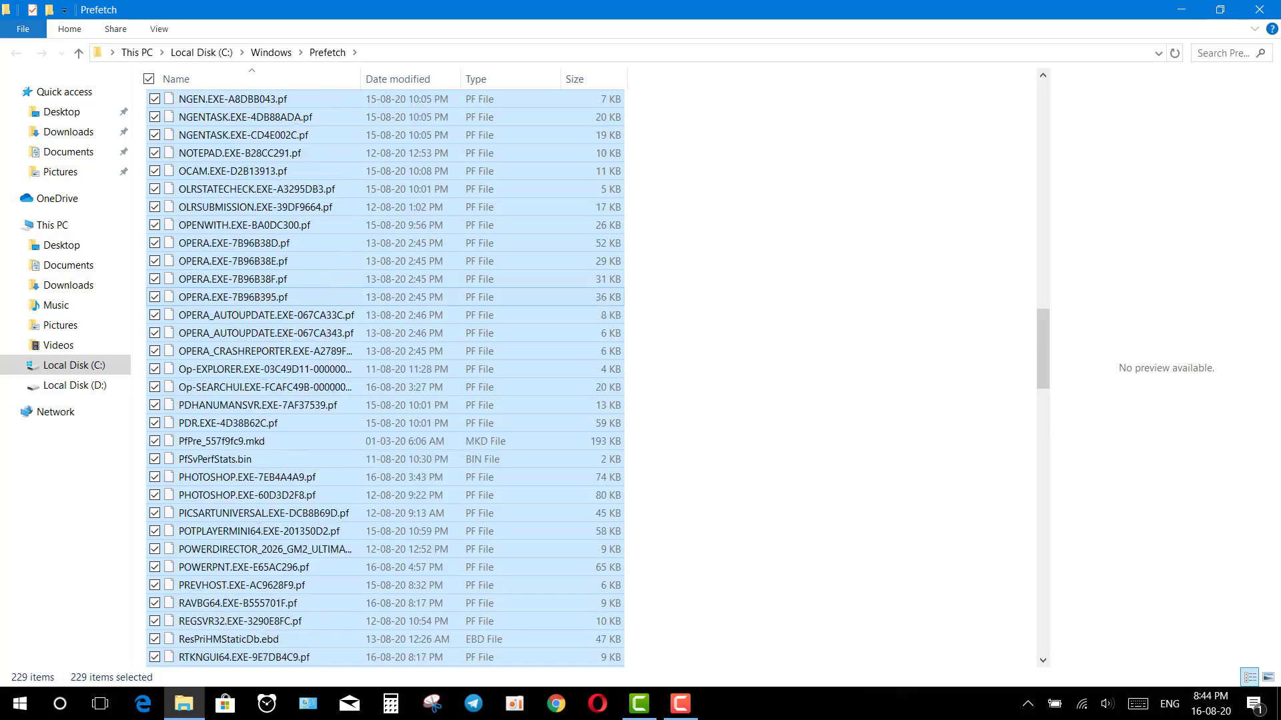
pyautogui.scroll(20, 385, 378)
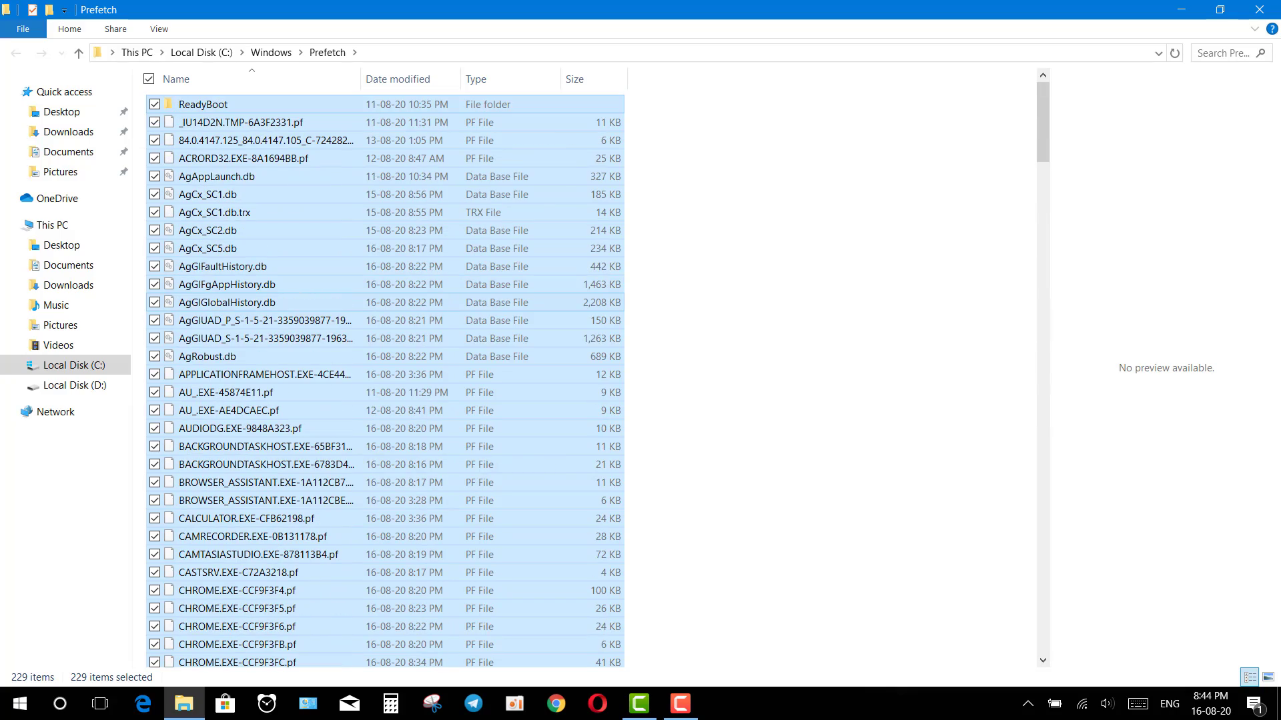
pyautogui.rightClick(287, 248)
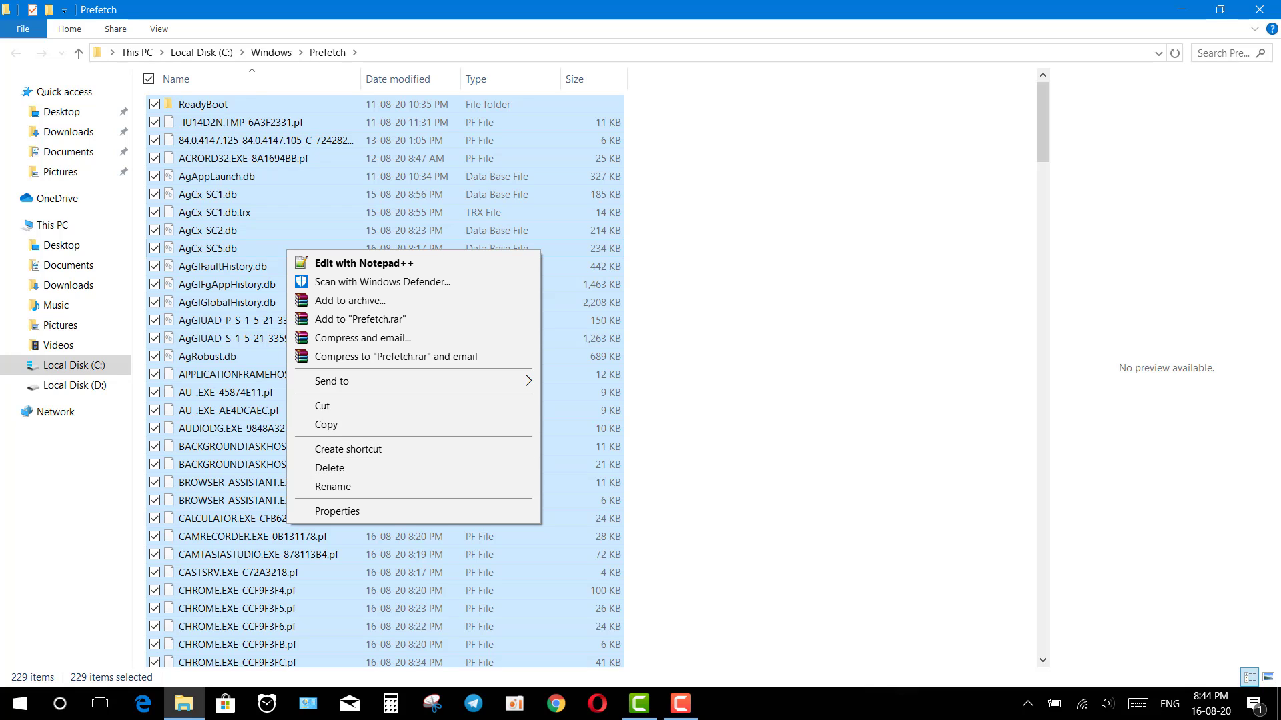
pyautogui.click(243, 158)
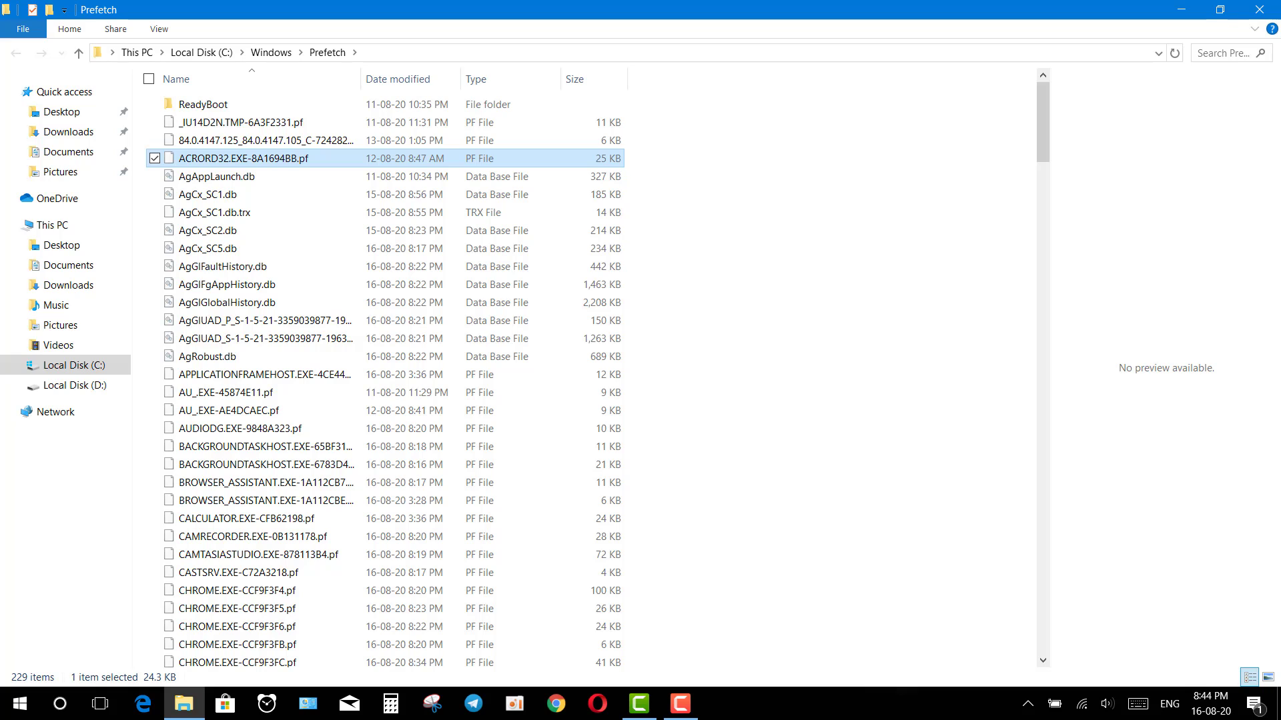
pyautogui.hotkey('ctrl', 'a')
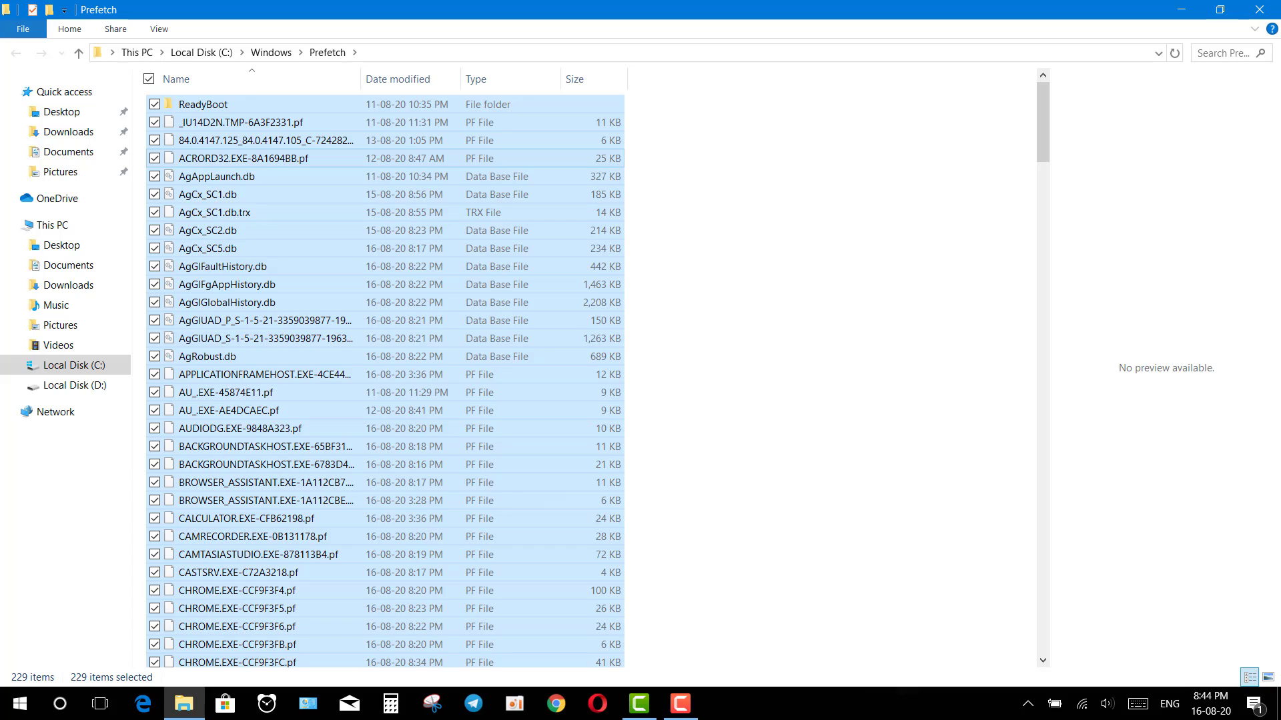
pyautogui.hotkey('shift', 'Delete')
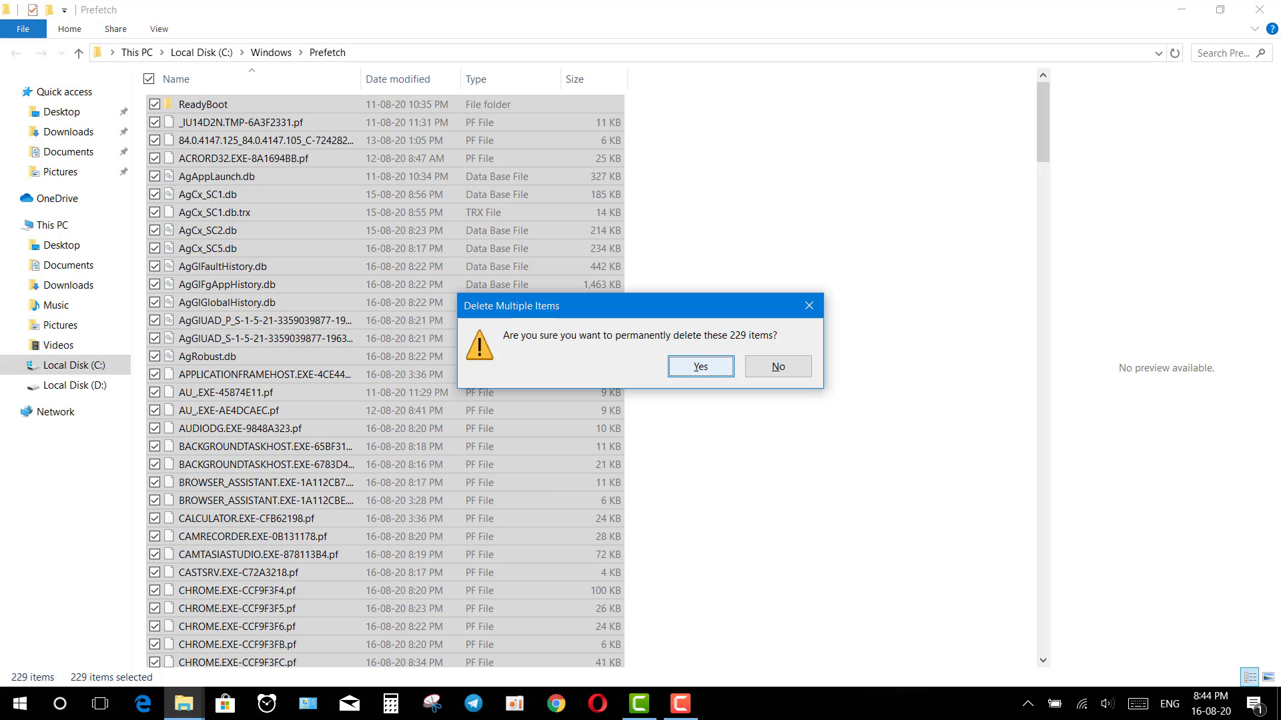
pyautogui.press('Return')
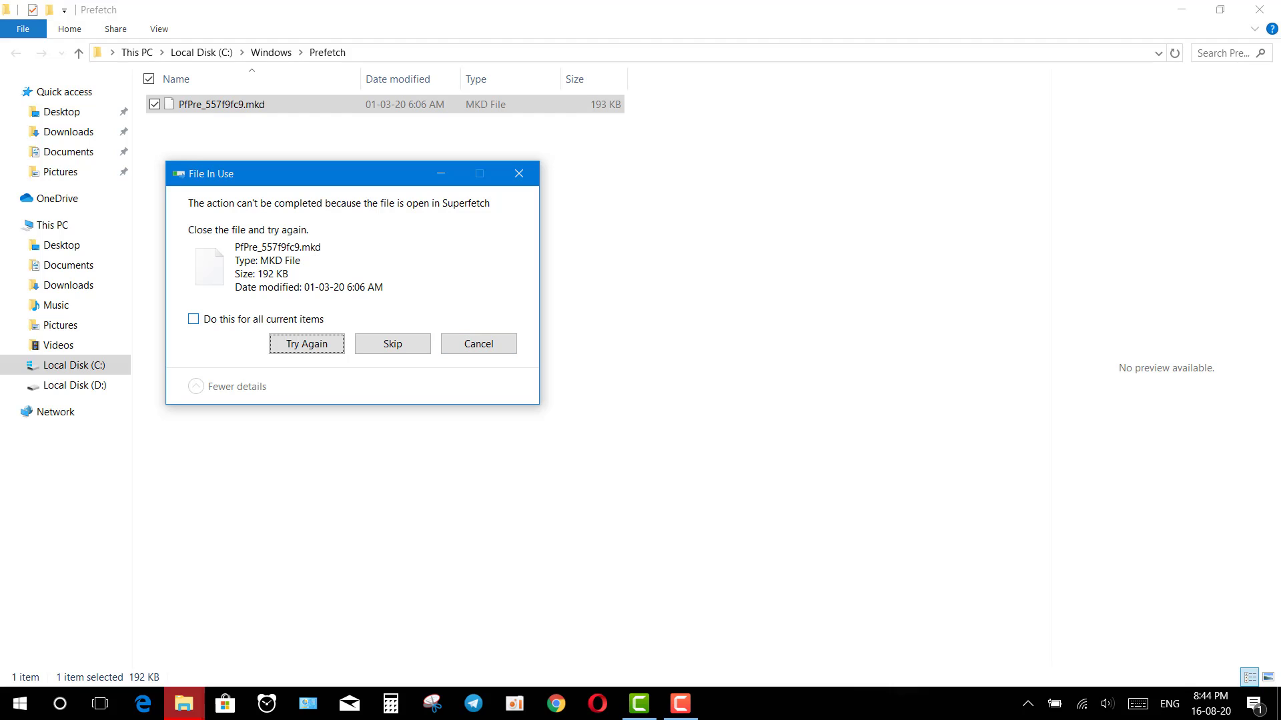
# Skip the file in use for all current items, and close the Prefetch folder
pyautogui.hotkey('shift', 'Tab')
pyautogui.press('space')
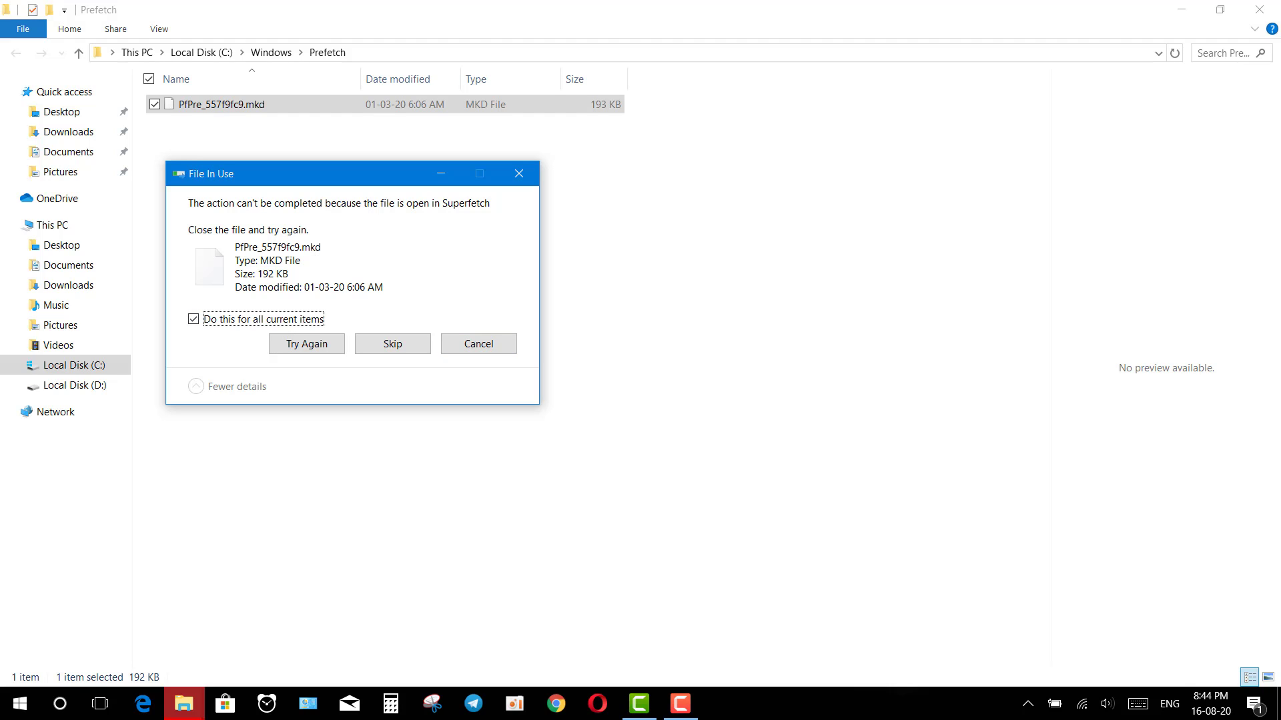
pyautogui.press('Tab')
pyautogui.press('Tab')
pyautogui.press('Return')
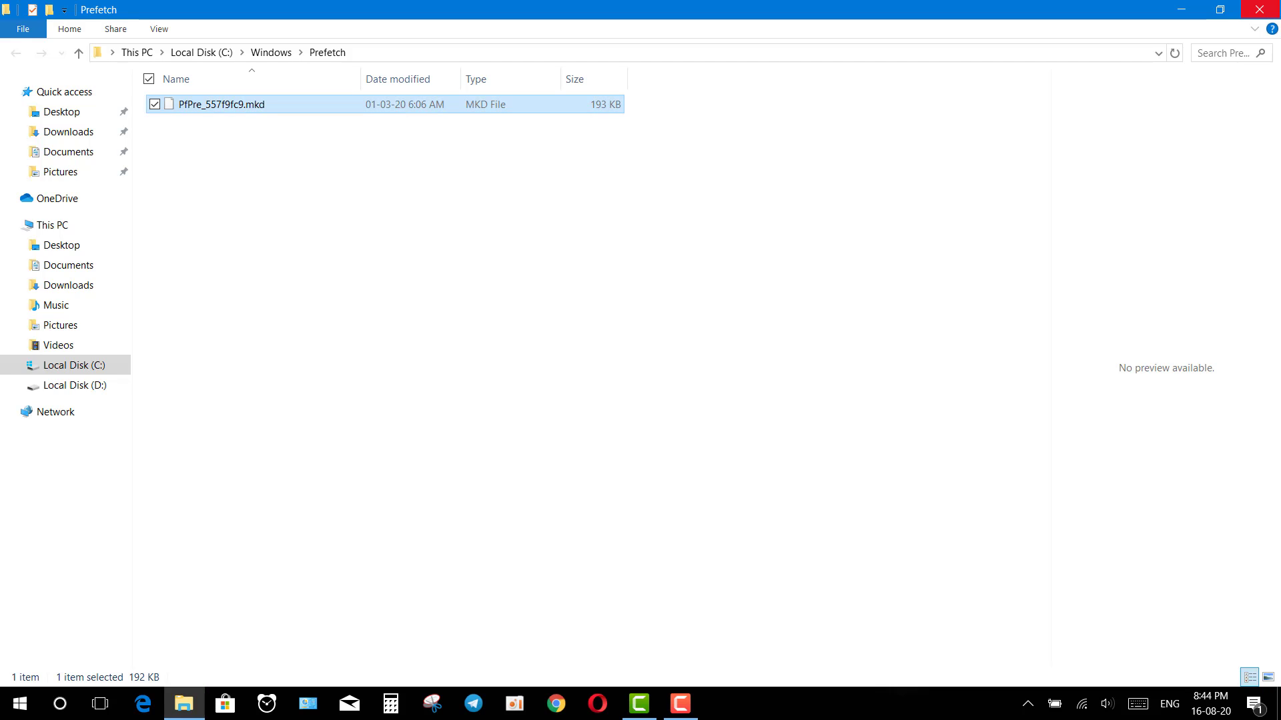
pyautogui.click(1260, 9)
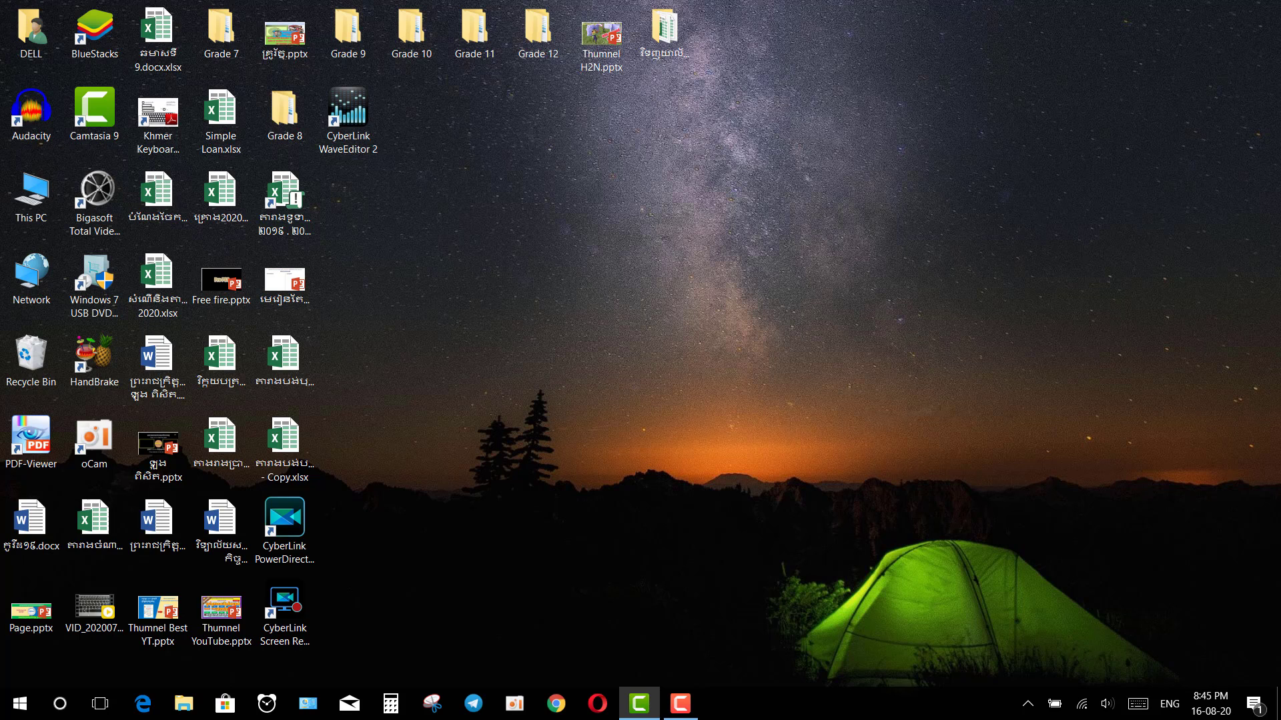
# Run the command %temp% to open the user's Temp folder
pyautogui.press('super+r')
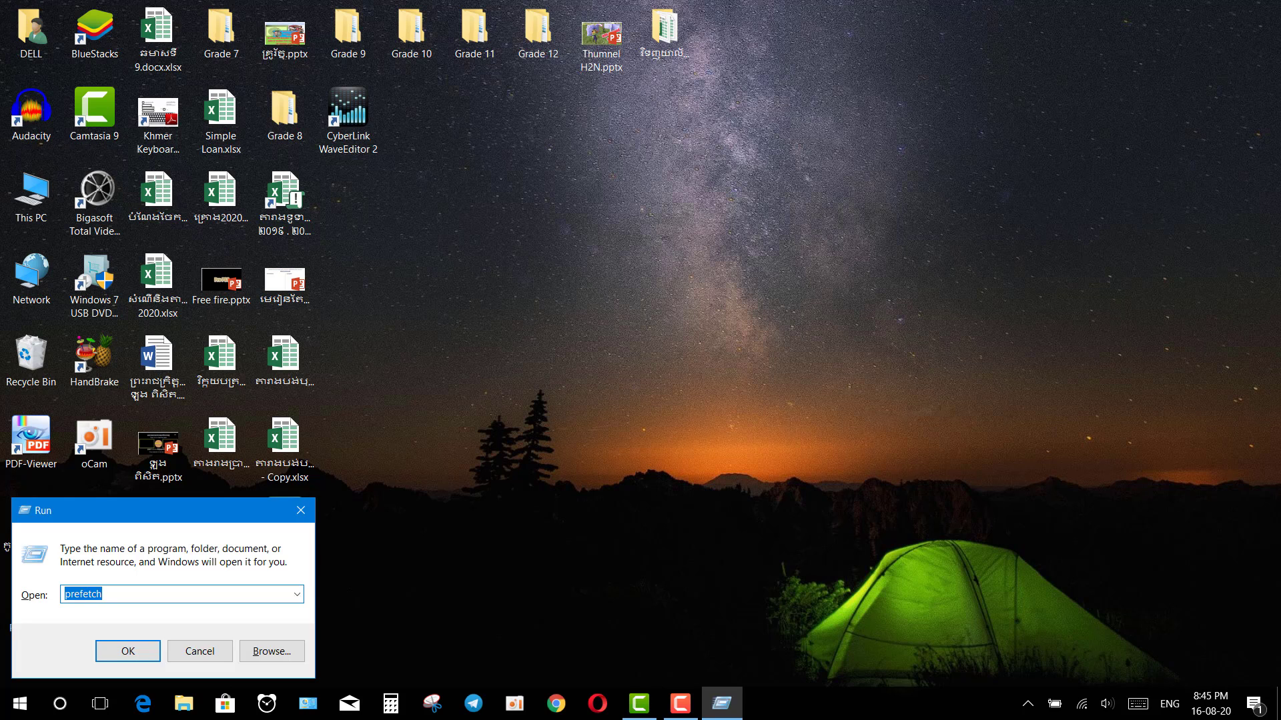
pyautogui.write('%')
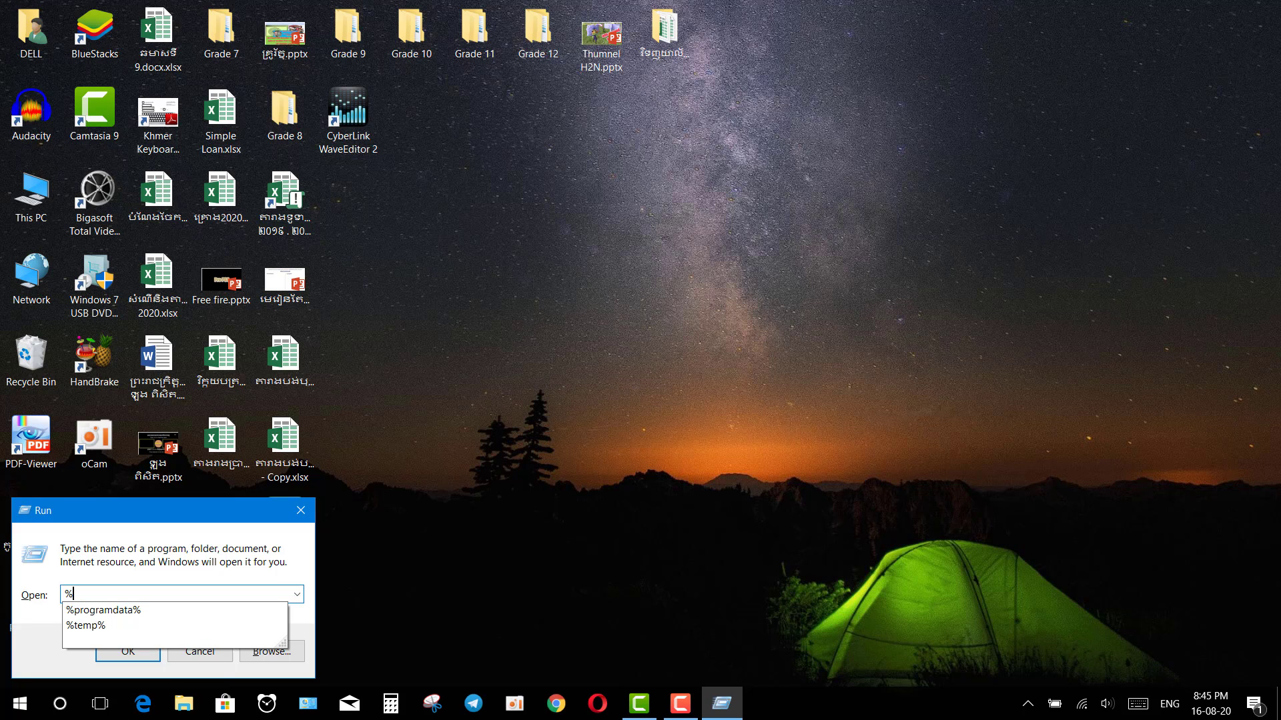
pyautogui.write('te')
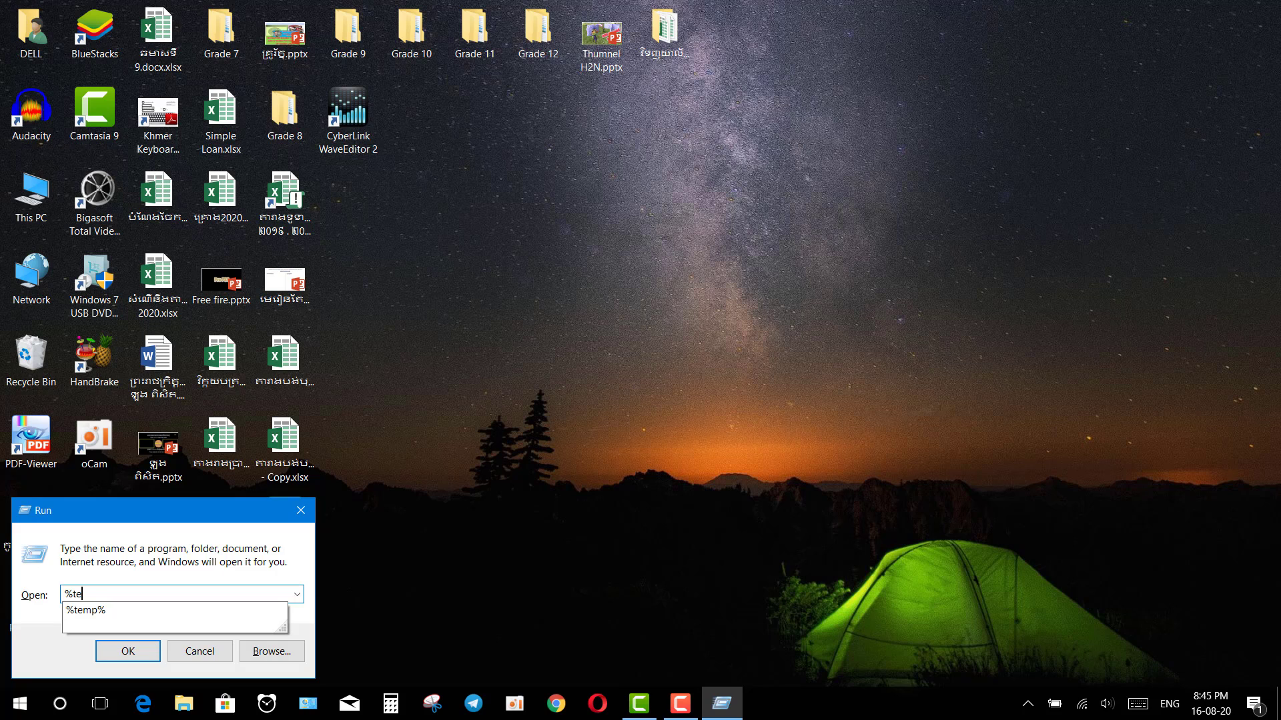
pyautogui.write('mp%')
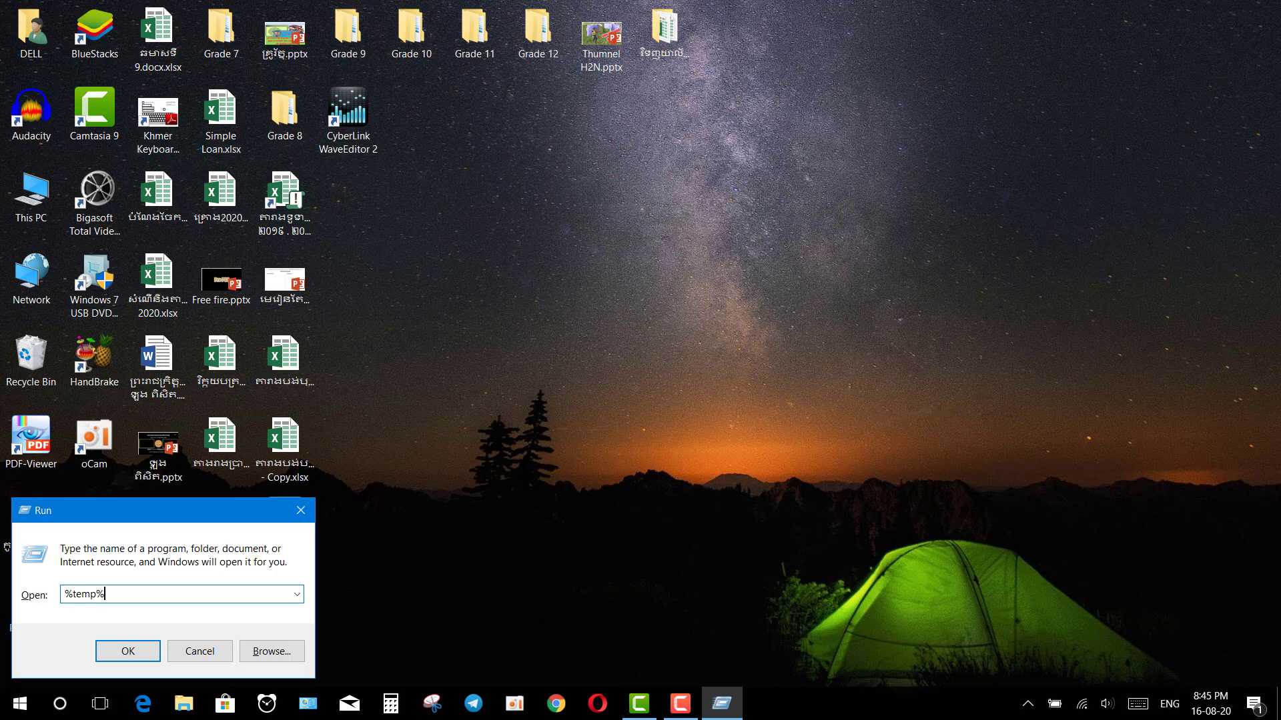
pyautogui.press('Return')
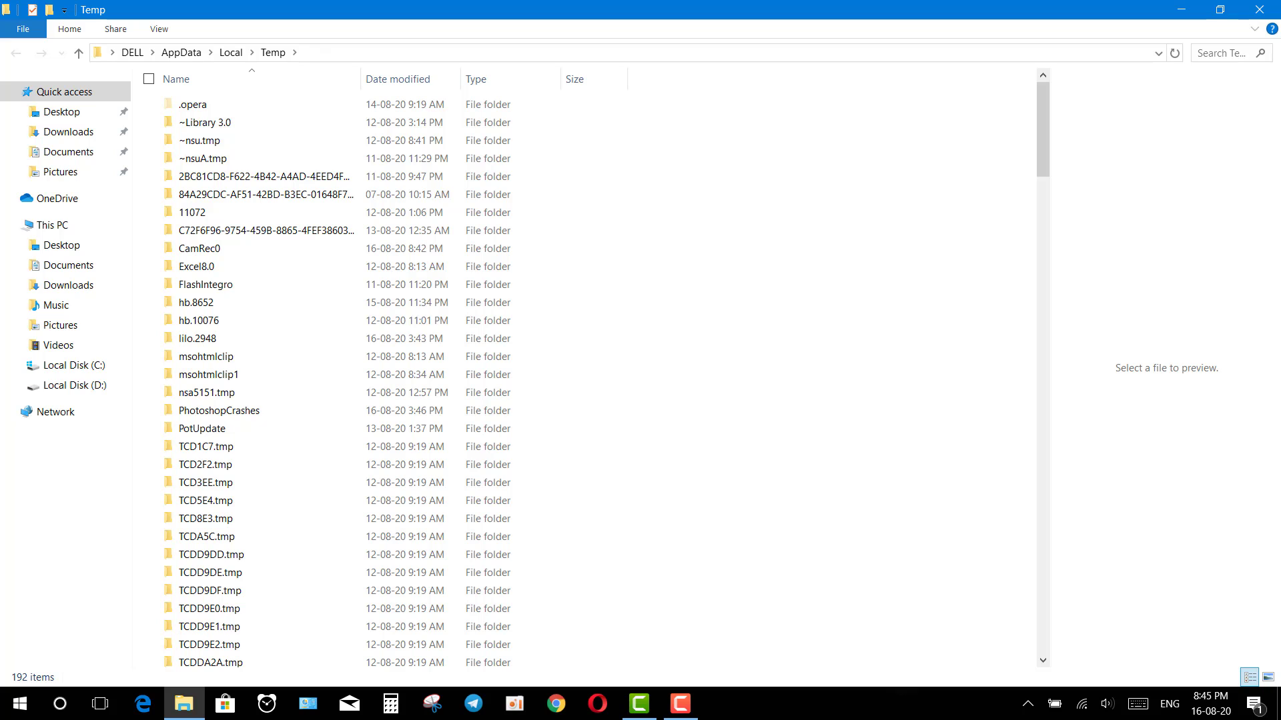
# Permanently delete all files and folders in the Temp folder, bypassing the Recycle Bin
pyautogui.scroll(-4, 267, 244)
pyautogui.scroll(-20, 267, 307)
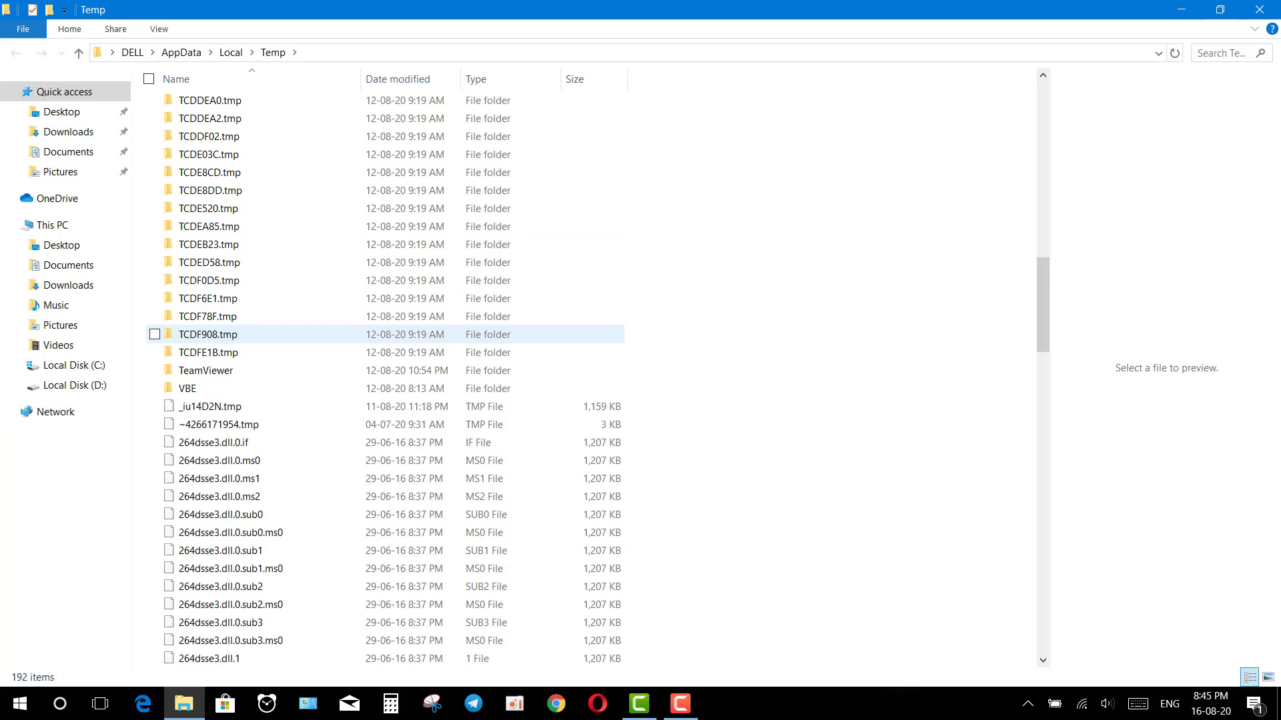
pyautogui.scroll(-20, 267, 371)
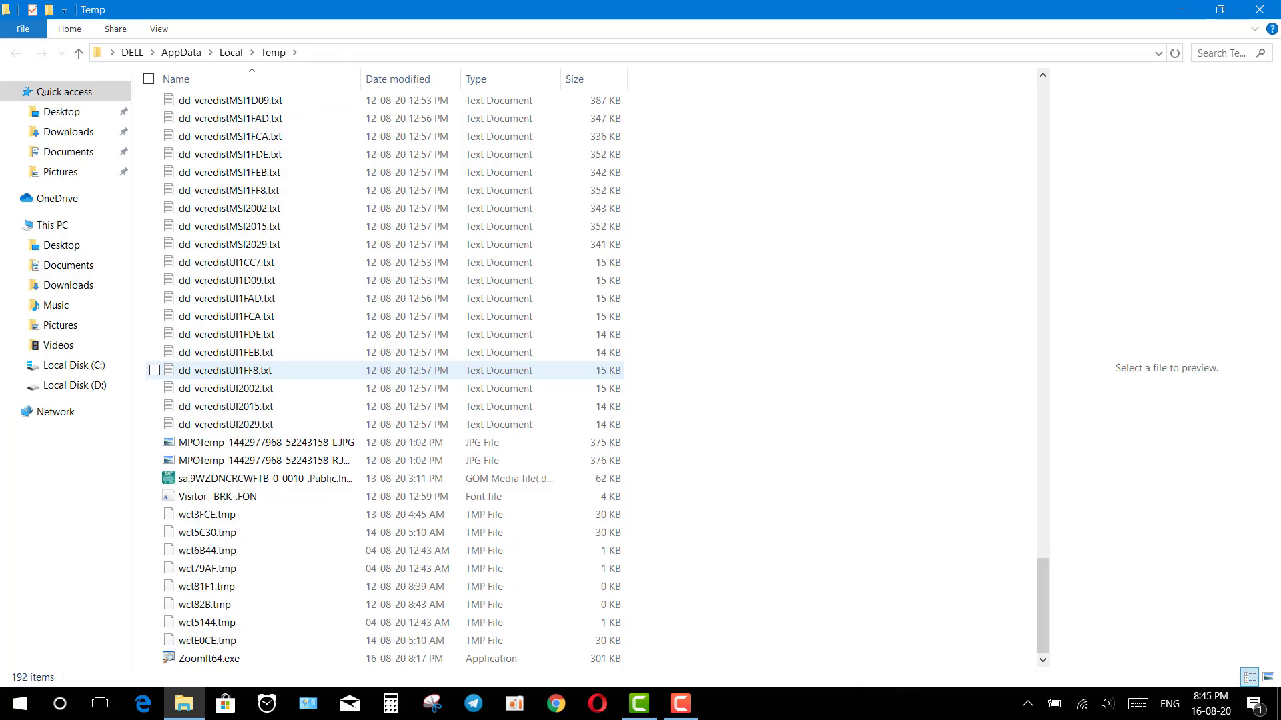
pyautogui.scroll(20, 267, 370)
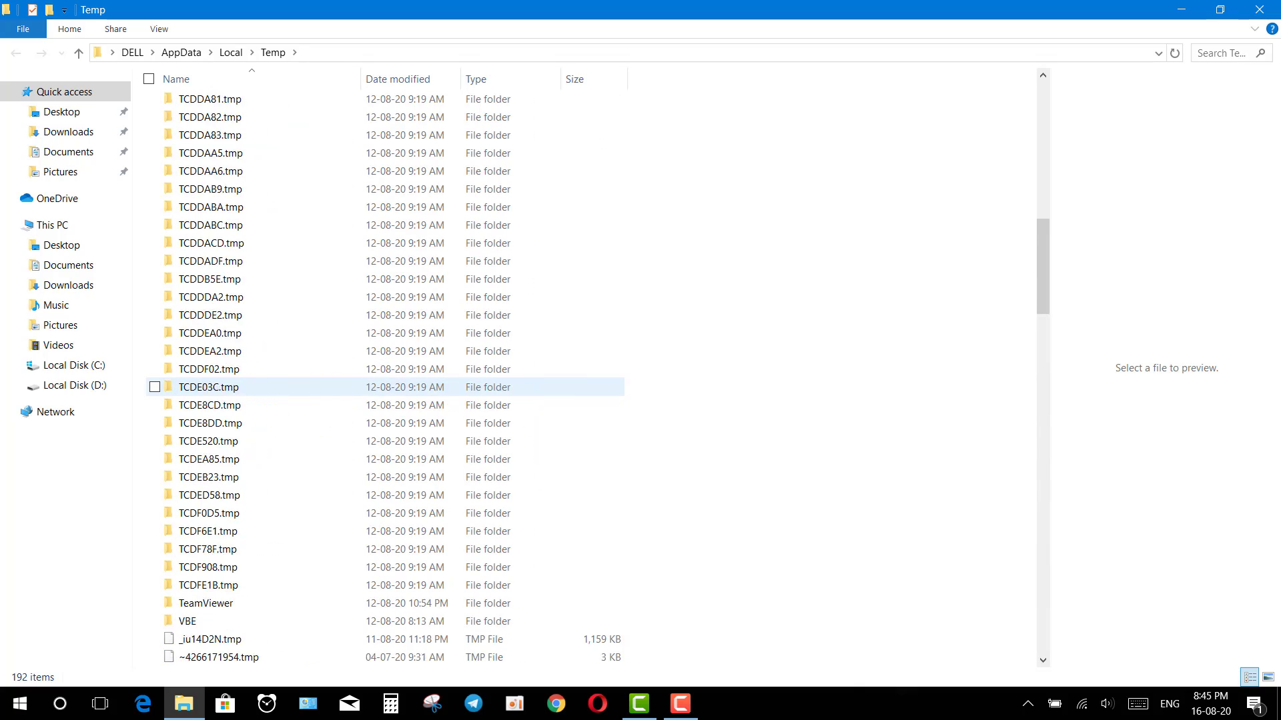
pyautogui.scroll(2, 267, 387)
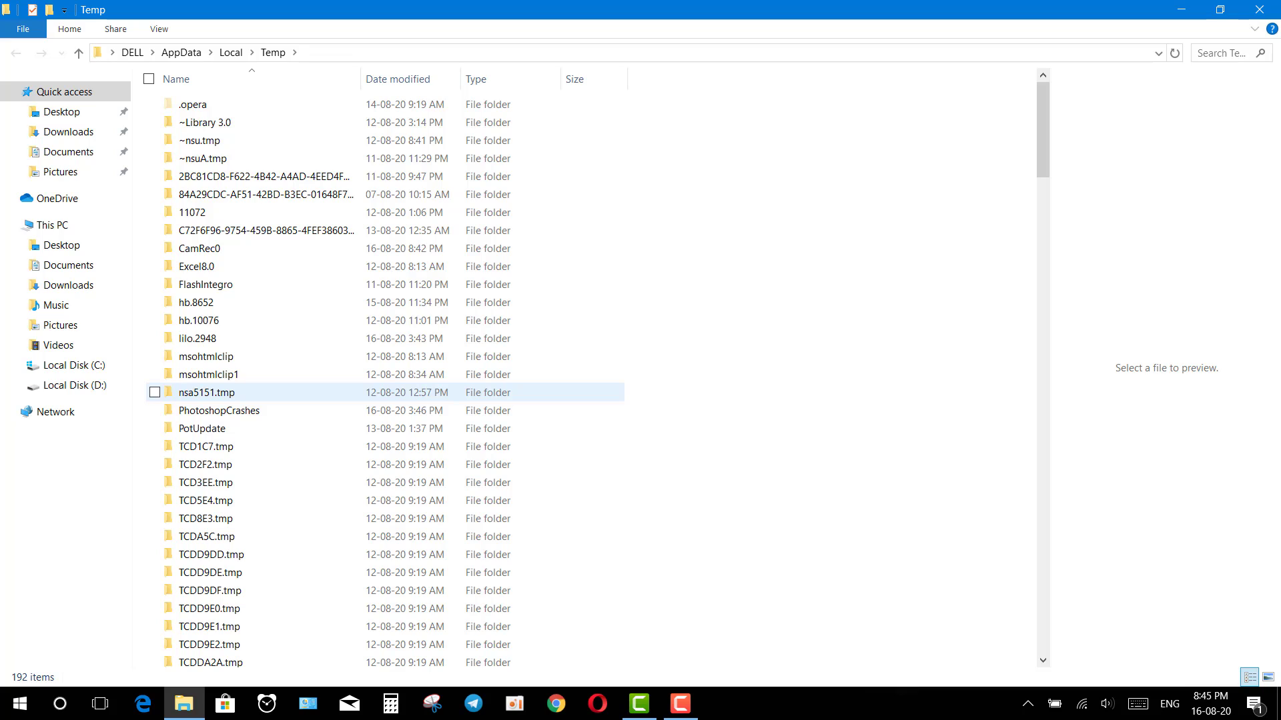
pyautogui.hotkey('ctrl', 'a')
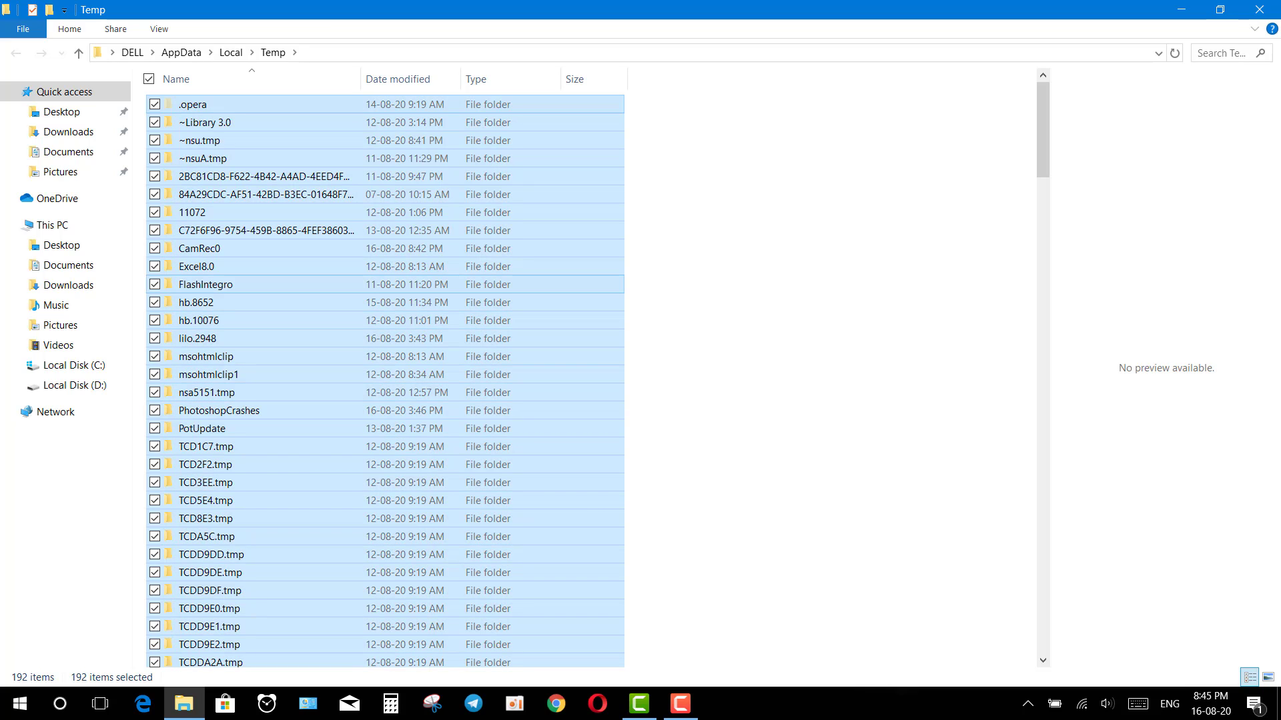
pyautogui.hotkey('shift', 'Delete')
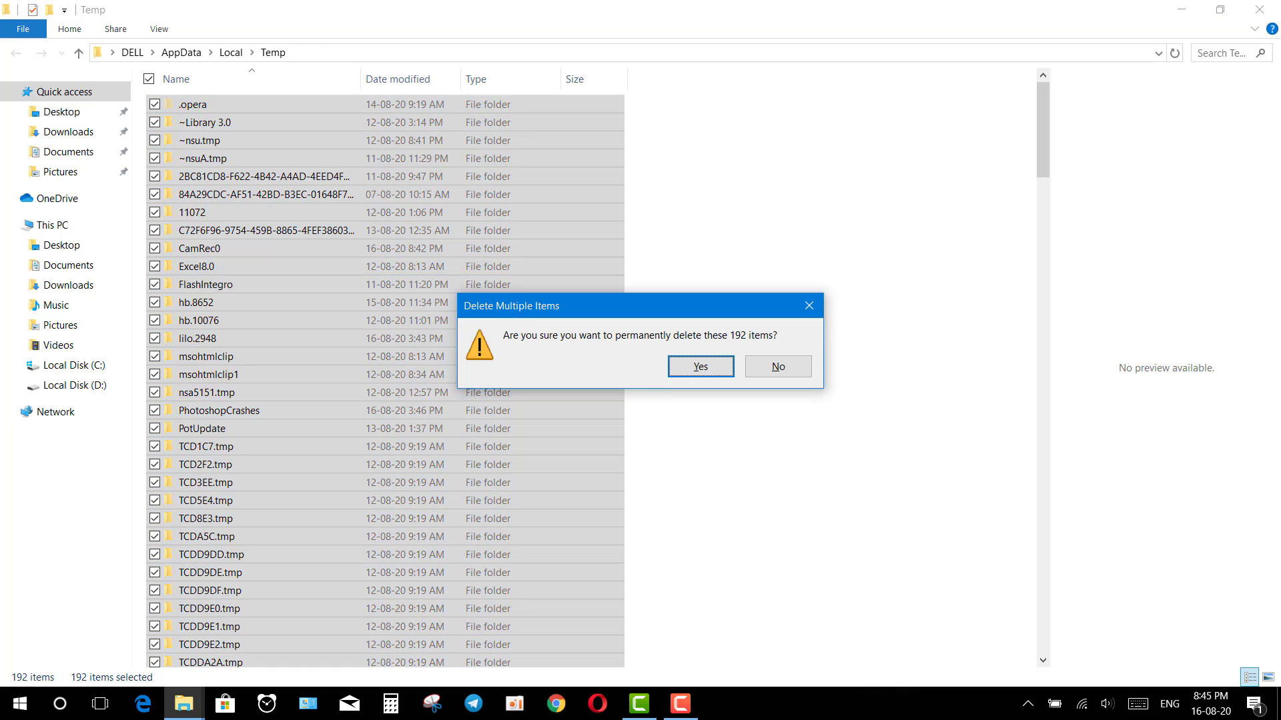
pyautogui.press('Return')
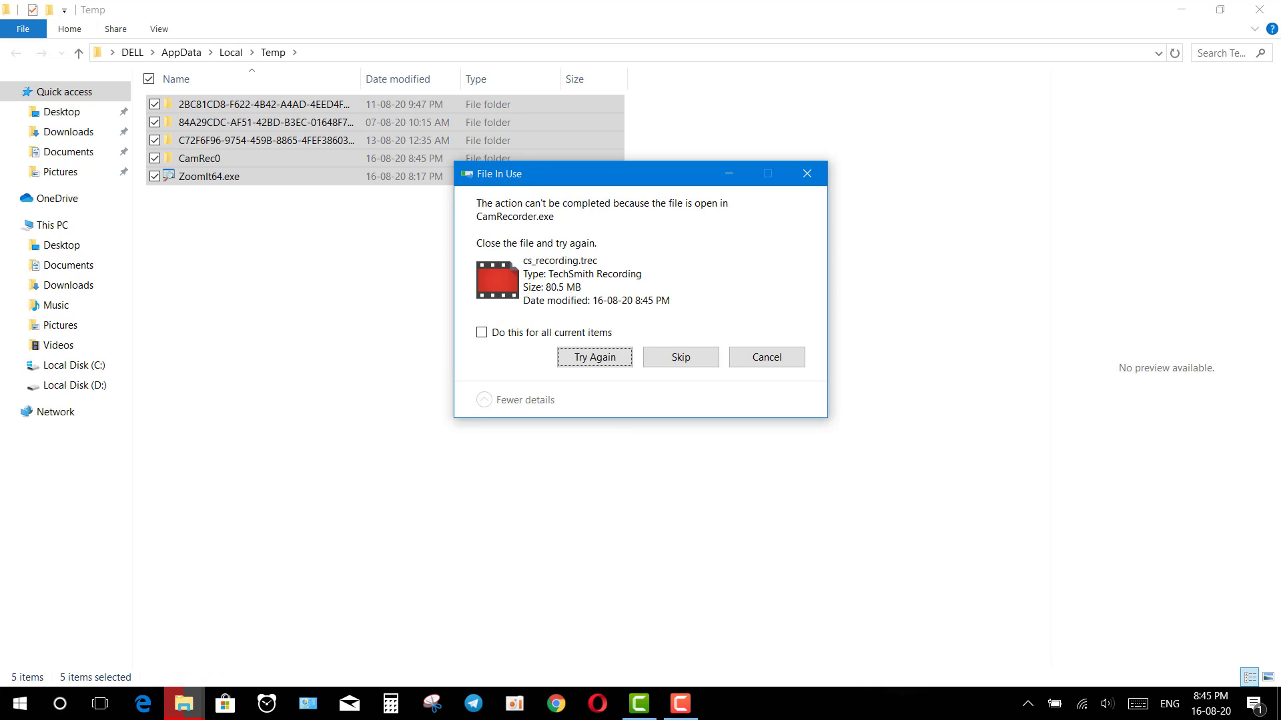
# Skip the files in use for all current items, and close the Temp folder
pyautogui.click(482, 333)
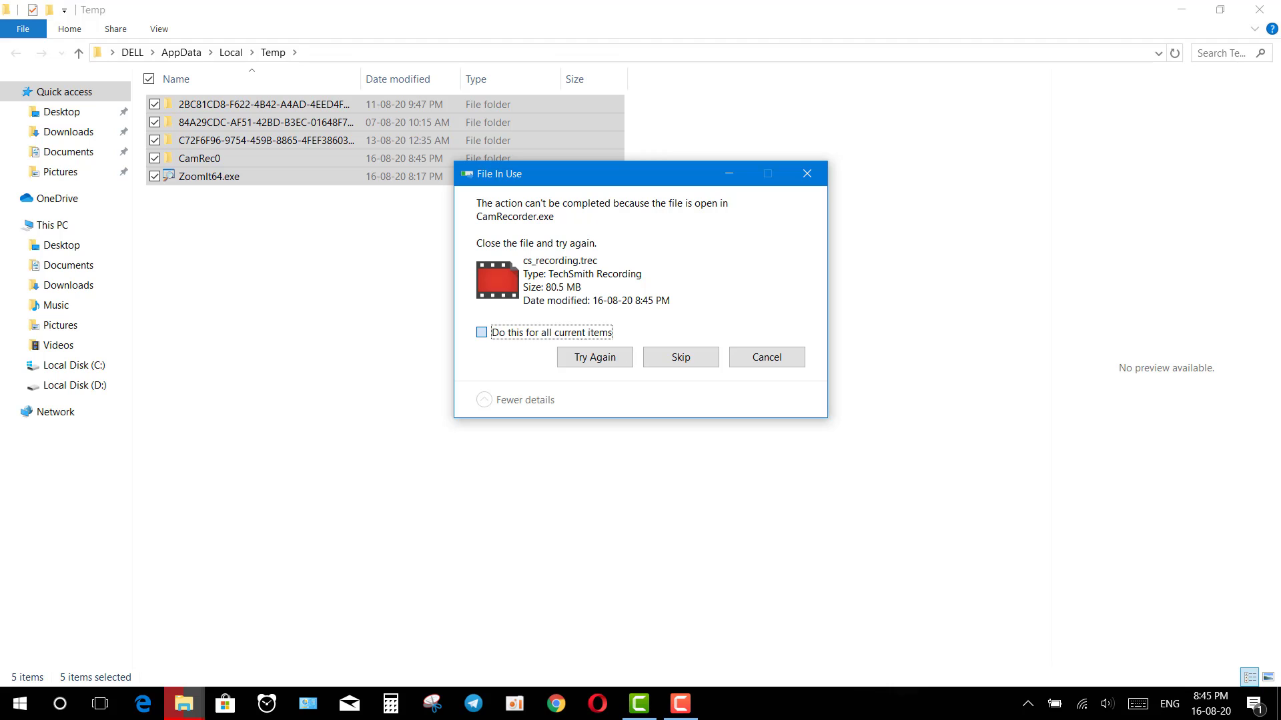
pyautogui.click(680, 357)
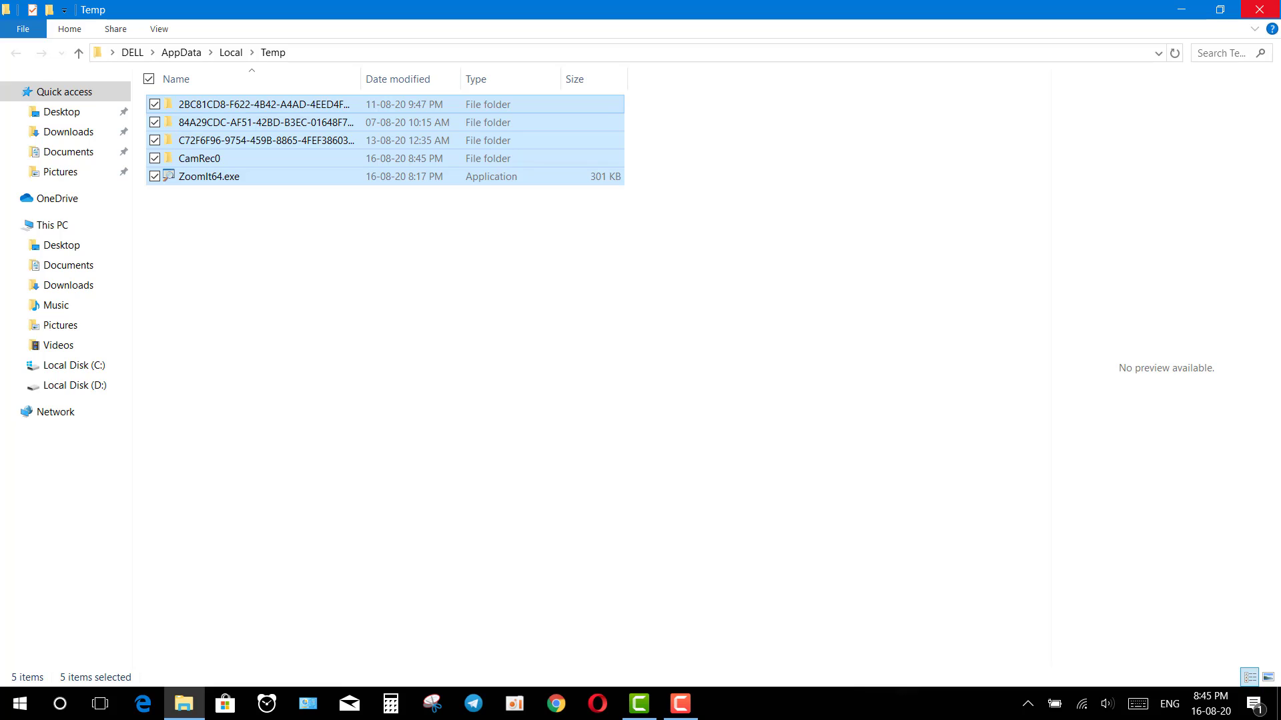
pyautogui.hotkey('alt', 'F4')
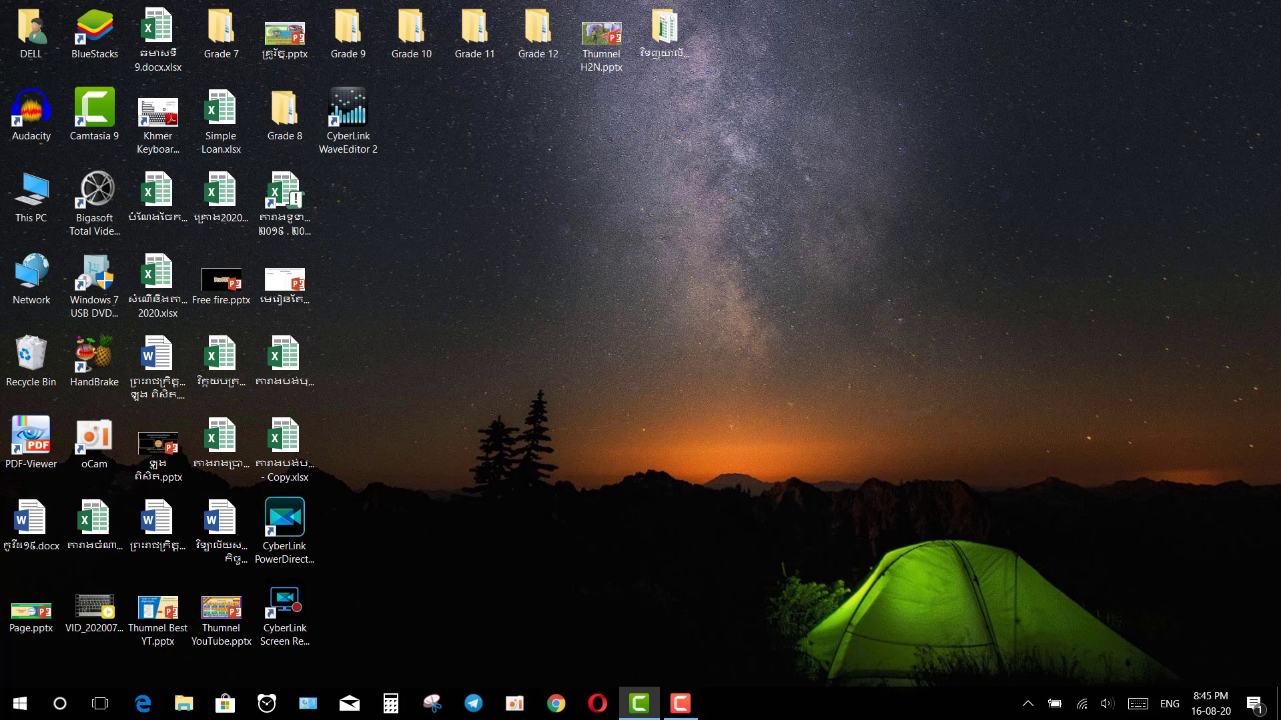
# Run the command temp to open the Windows Temp folder
pyautogui.press('super+r')
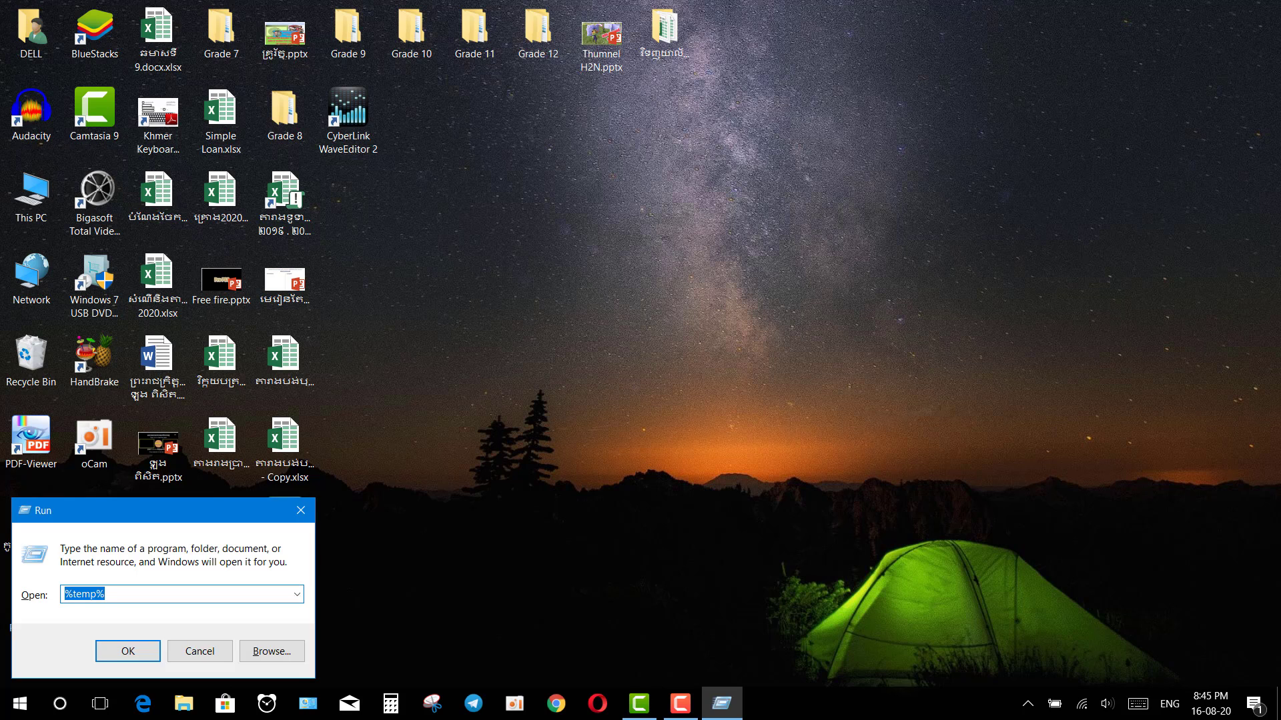
pyautogui.write('temp')
pyautogui.press('Return')
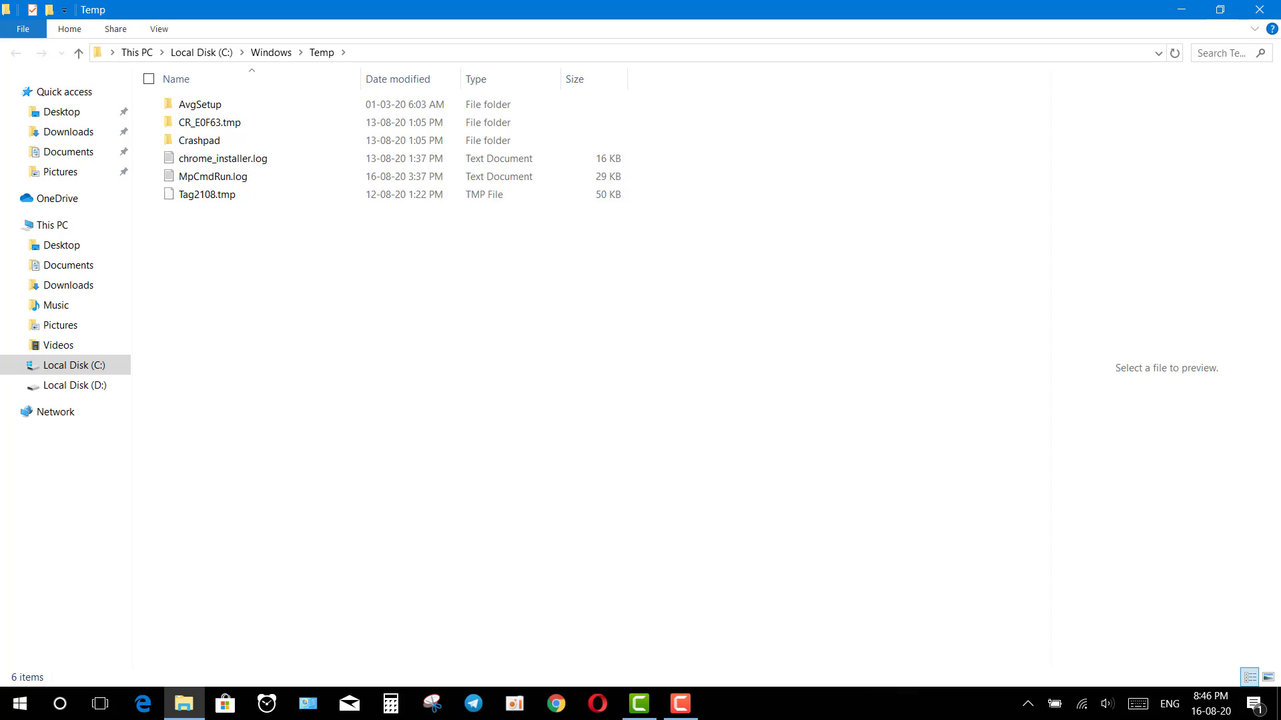
# Permanently delete everything in the Windows Temp folder, continuing with administrator permission for all current items
pyautogui.hotkey('ctrl', 'a')
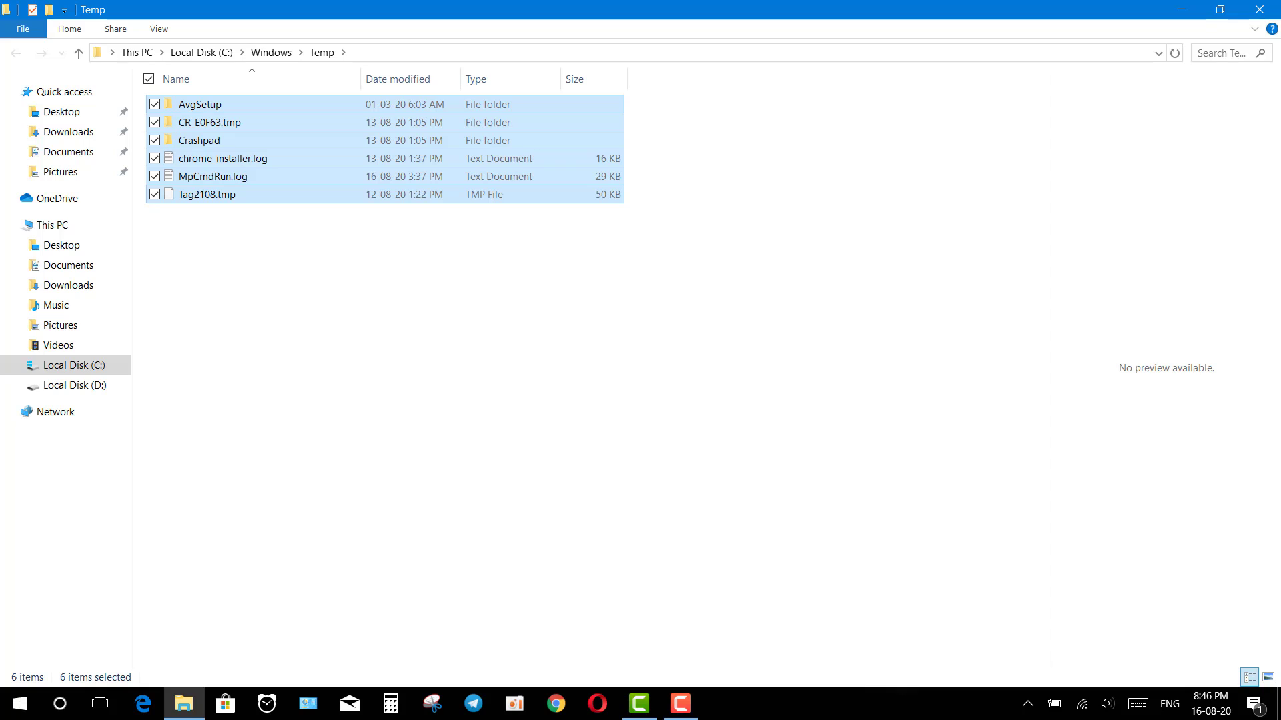
pyautogui.hotkey('shift', 'Delete')
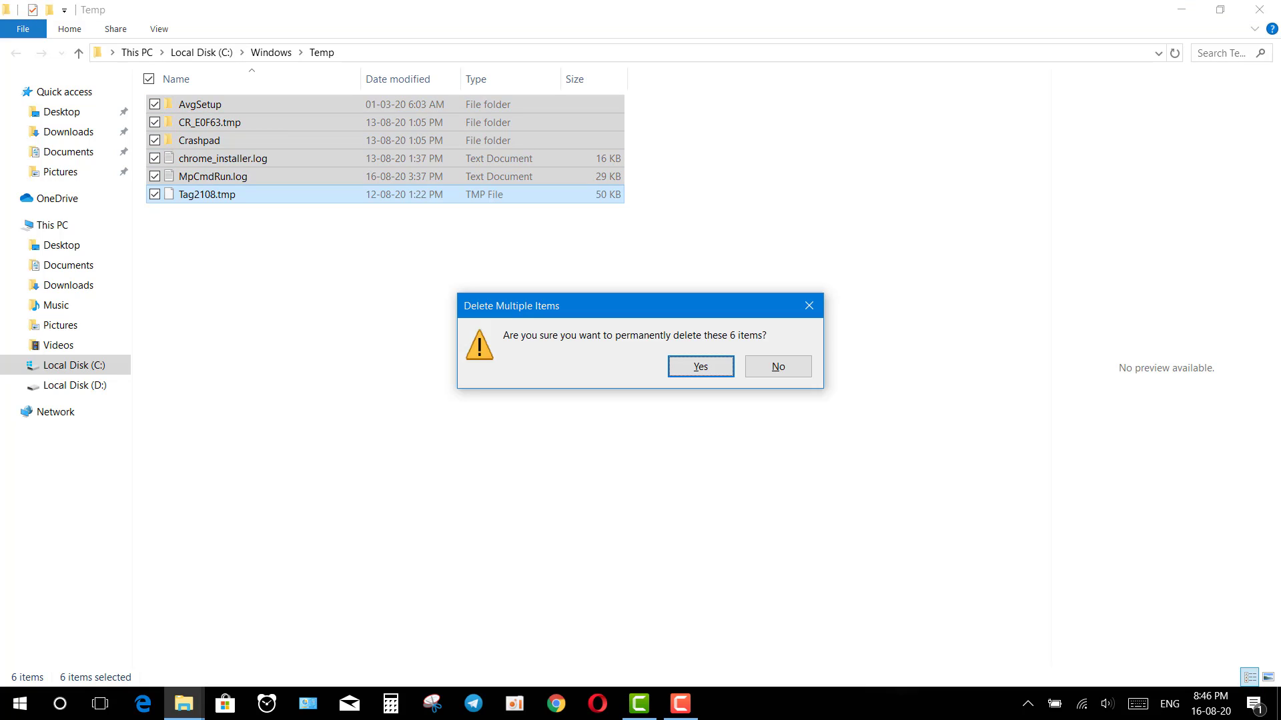
pyautogui.press('Return')
pyautogui.press('Tab')
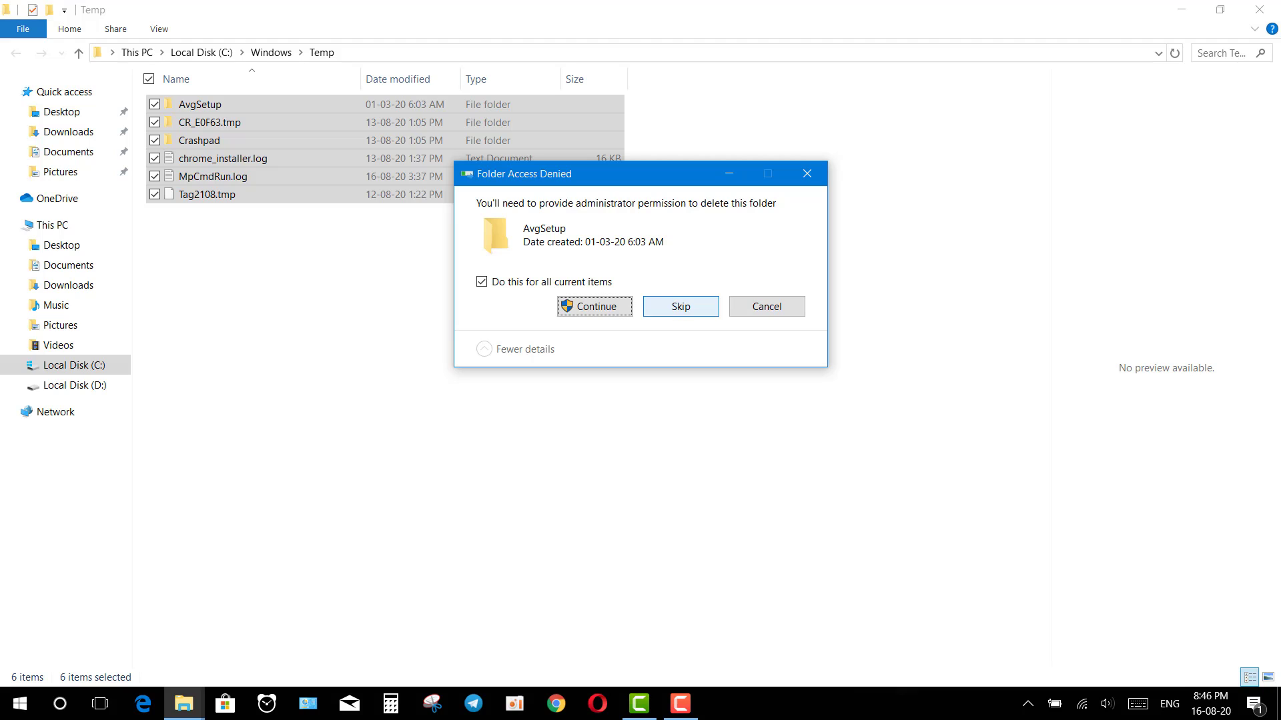
pyautogui.hotkey('shift', 'Tab')
pyautogui.press('Return')
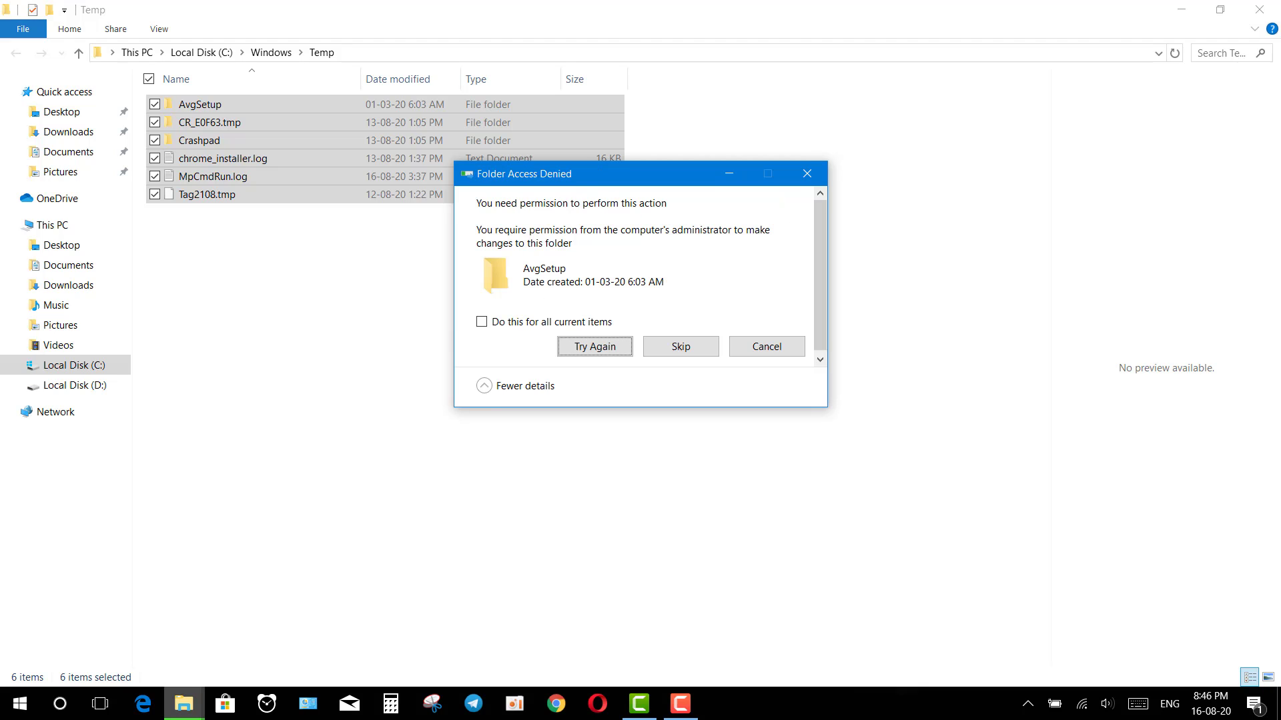
# Skip the access-denied folders and the file in use for all current items, and close the Temp folder
pyautogui.hotkey('alt', 'd')
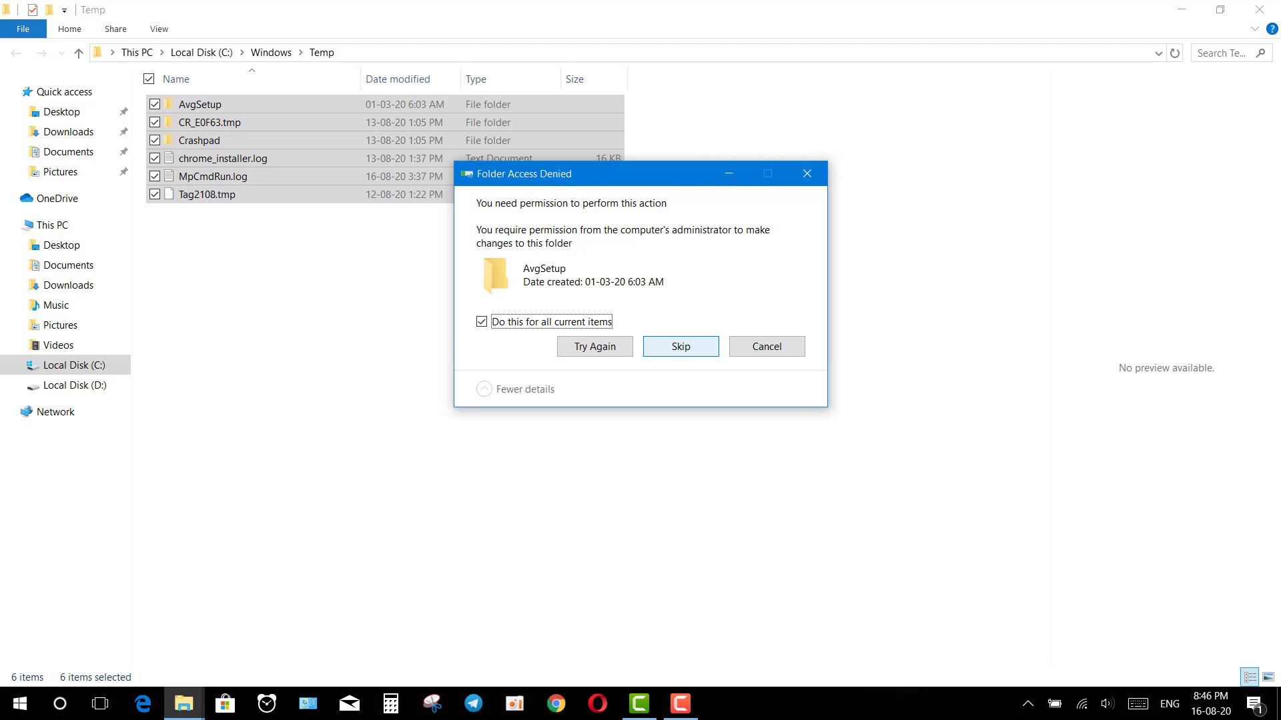
pyautogui.hotkey('alt', 's')
pyautogui.hotkey('alt', 'd')
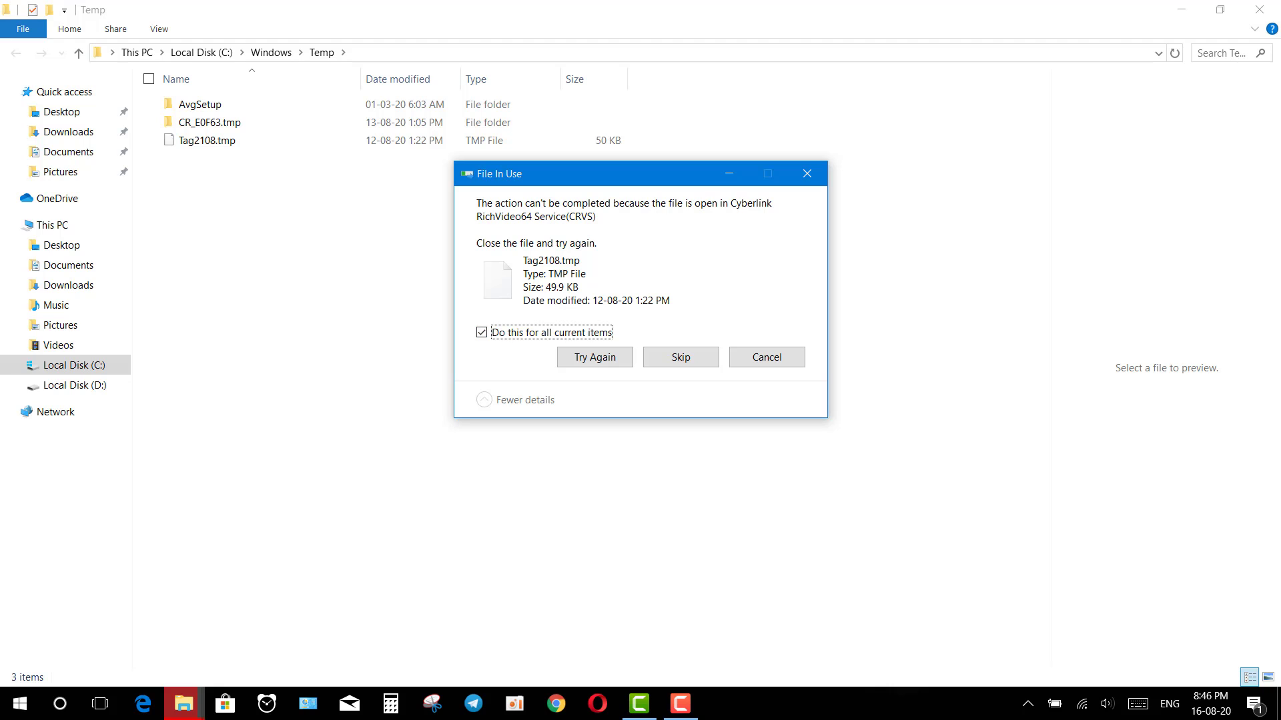
pyautogui.hotkey('alt', 's')
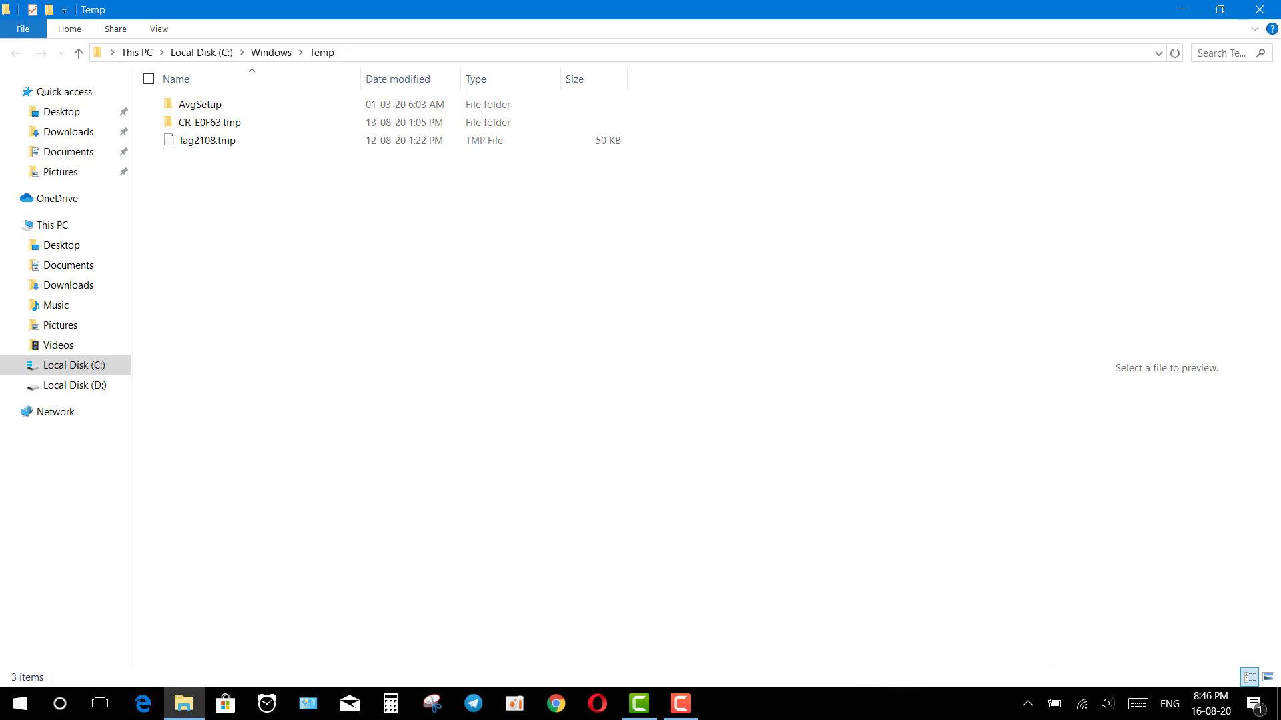
pyautogui.click(1260, 10)
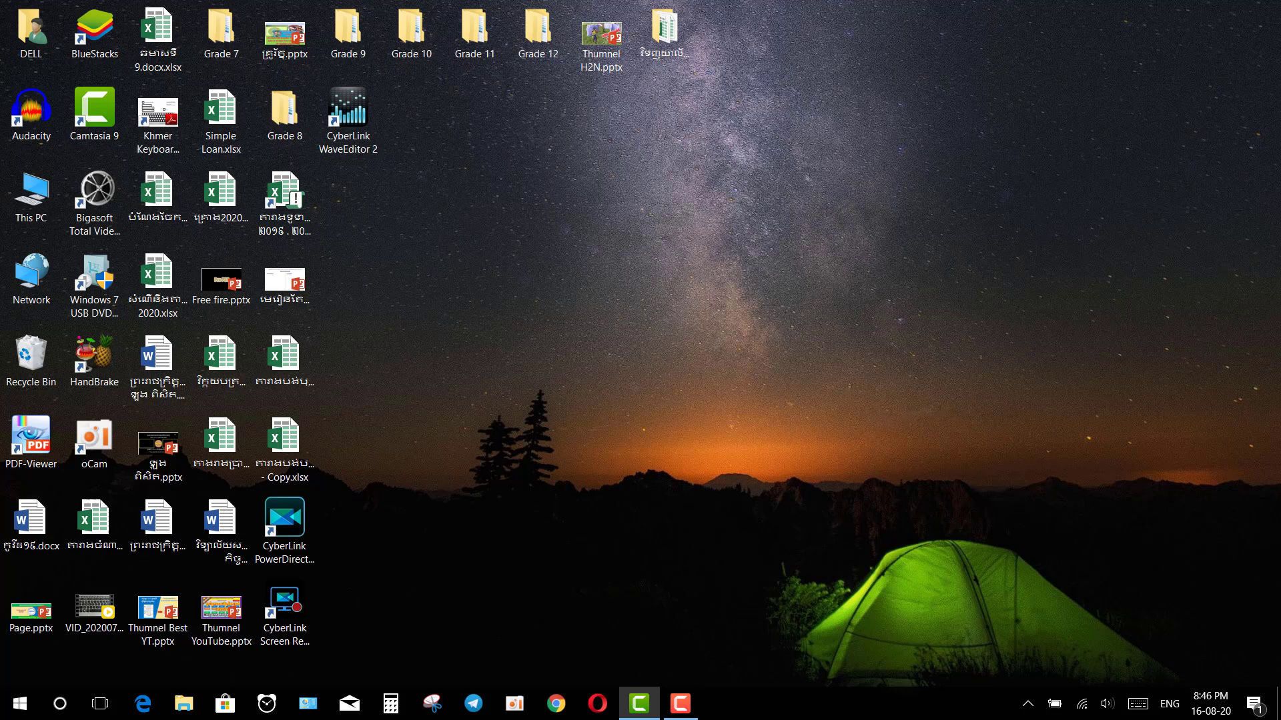
pyautogui.rightClick(446, 134)
pyautogui.rightClick(452, 148)
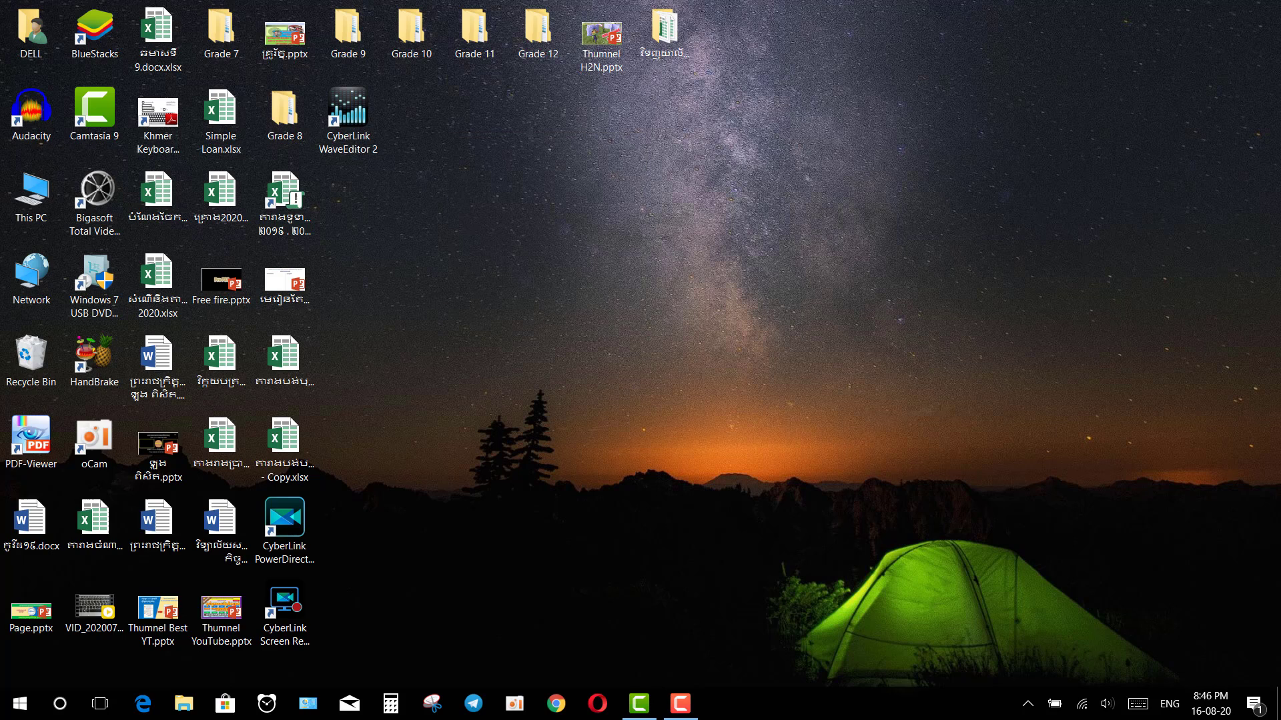
pyautogui.rightClick(448, 144)
pyautogui.click(493, 194)
# Open the properties of Local Disk (C:) in File Explorer and start Disk Cleanup for that drive
pyautogui.click(184, 704)
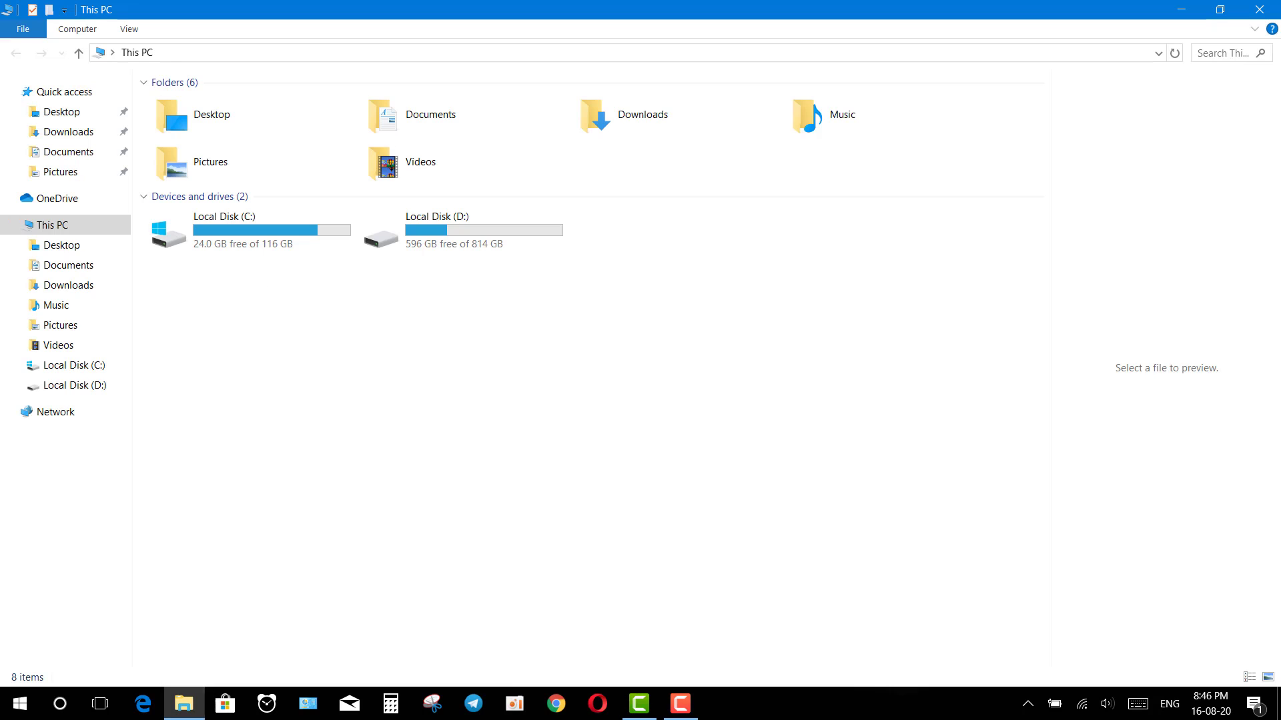
pyautogui.click(66, 365)
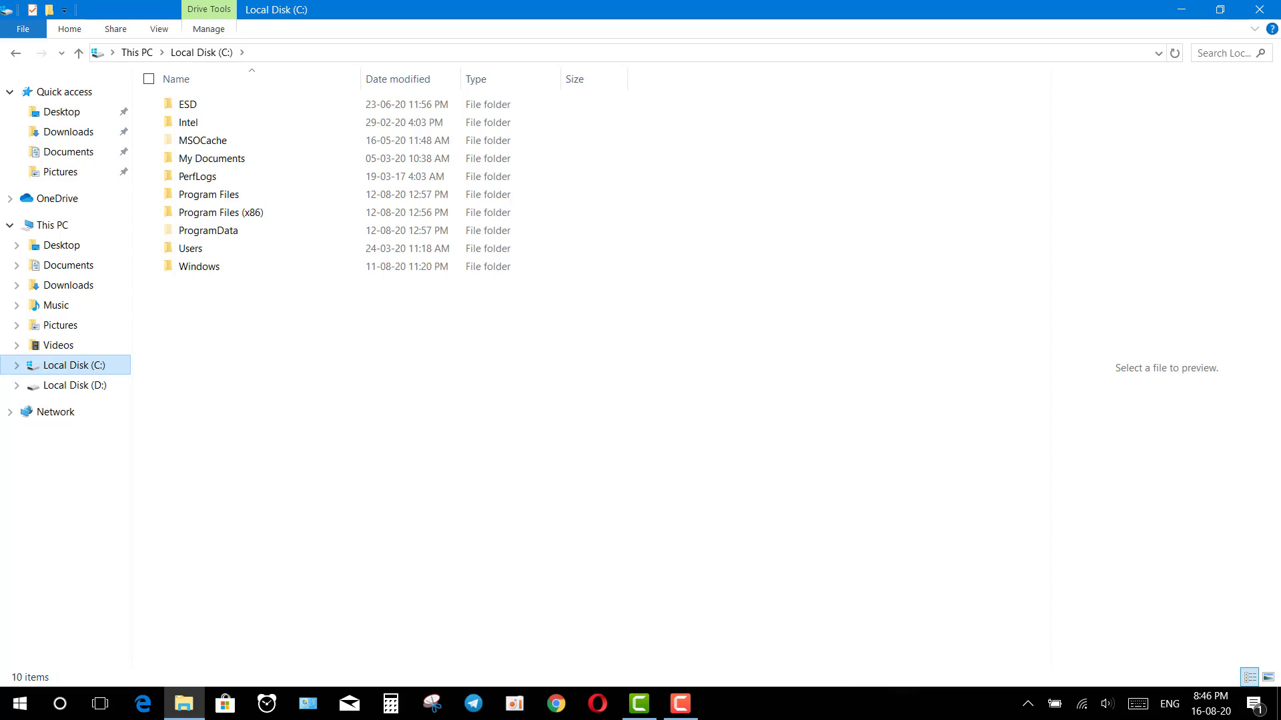
pyautogui.rightClick(66, 365)
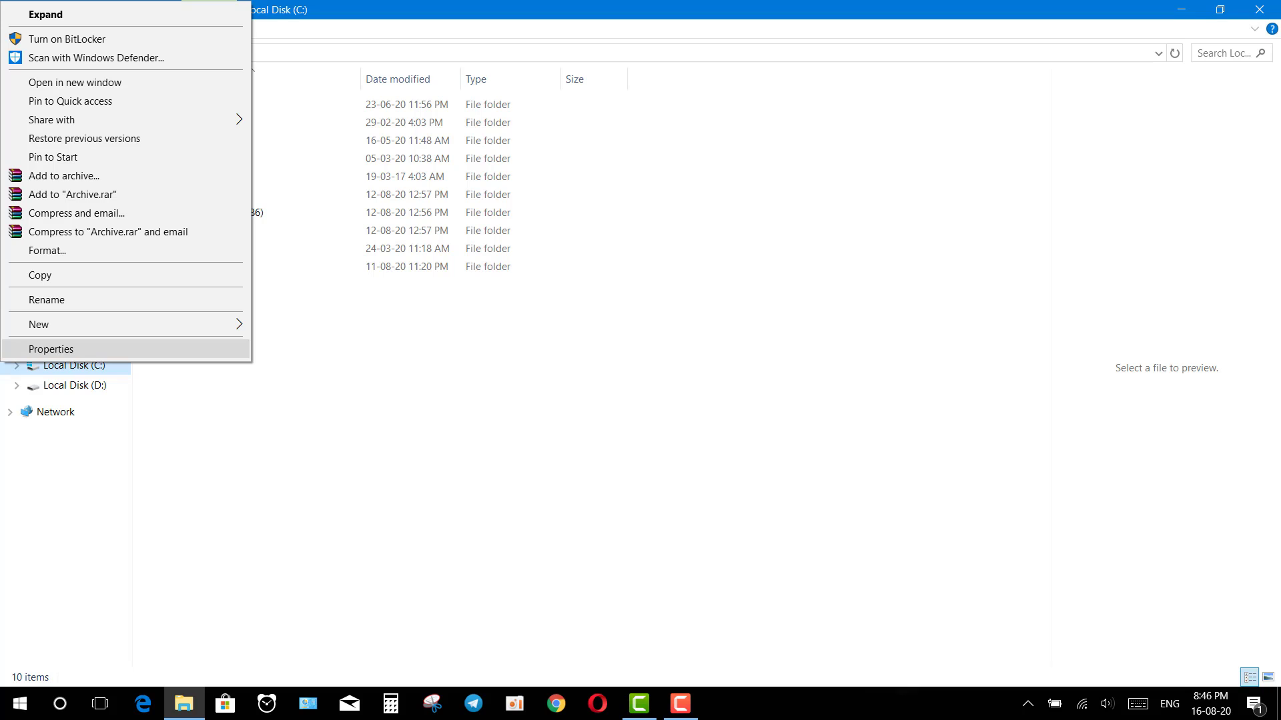
pyautogui.press('Return')
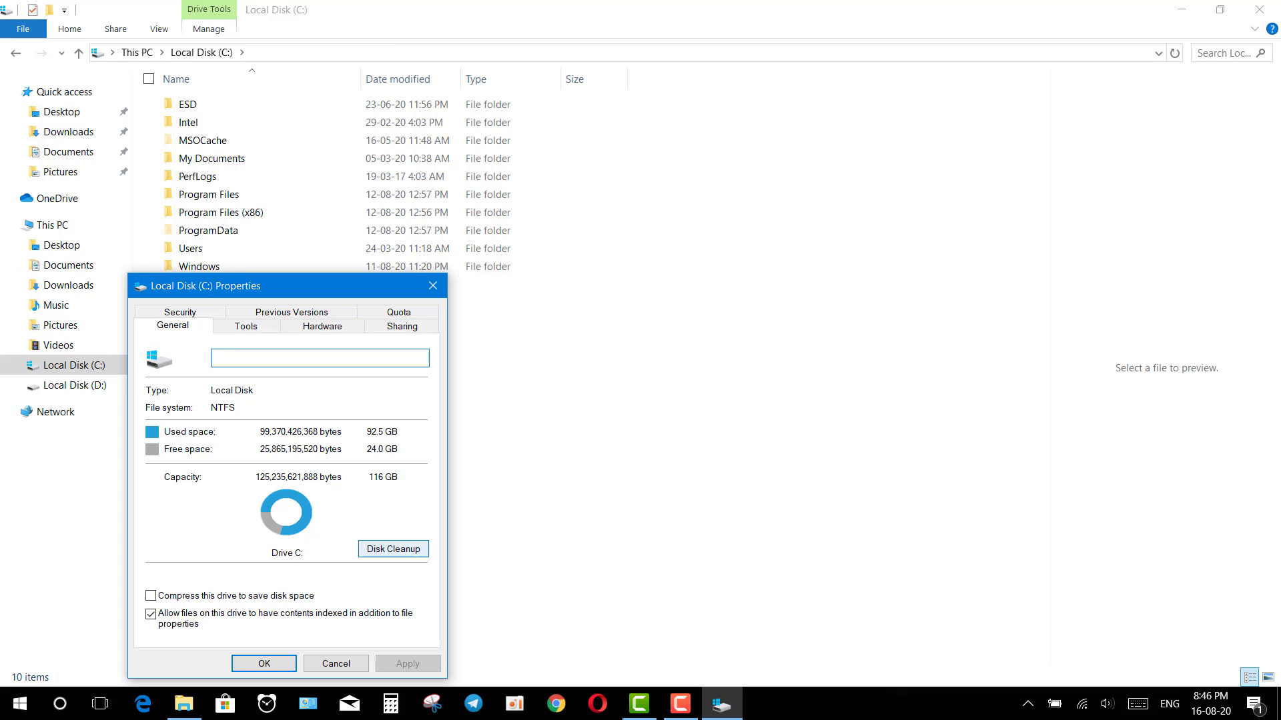
pyautogui.click(392, 549)
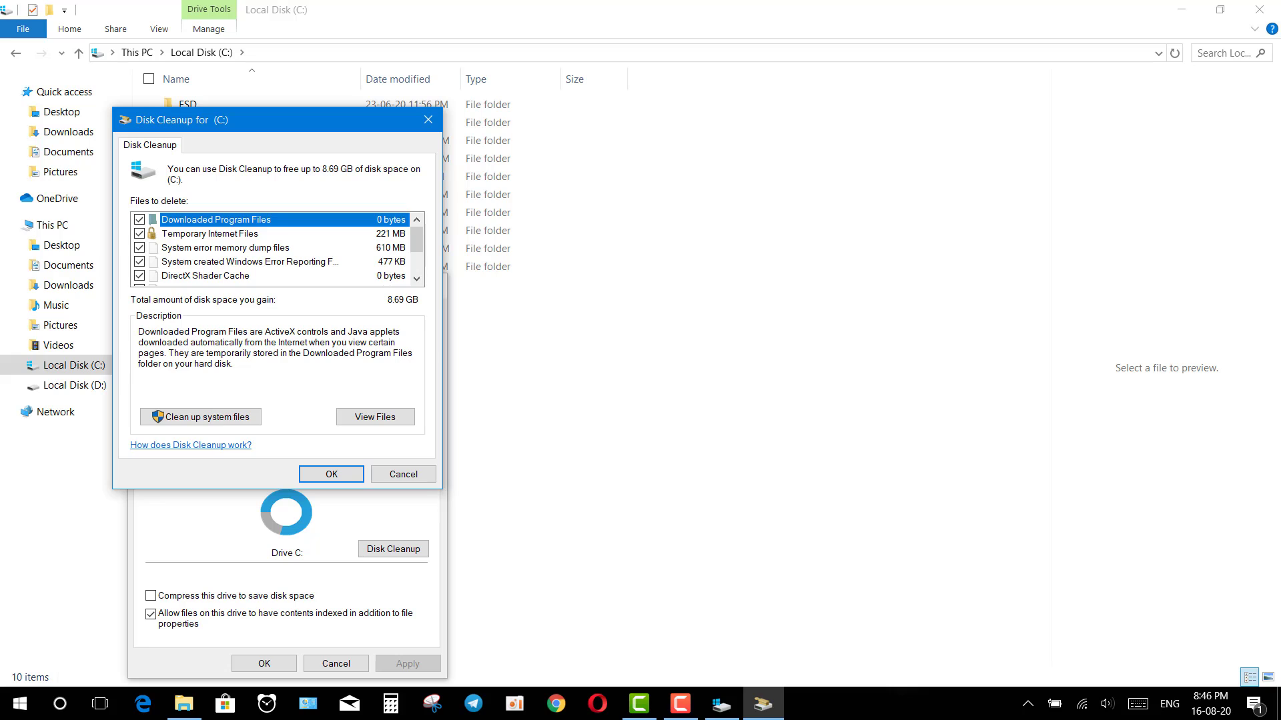
# Permanently delete the checked file categories on drive C: with Disk Cleanup, and close the drive's properties and folder windows
pyautogui.scroll(-2, 274, 248)
pyautogui.scroll(2, 273, 248)
pyautogui.click(331, 475)
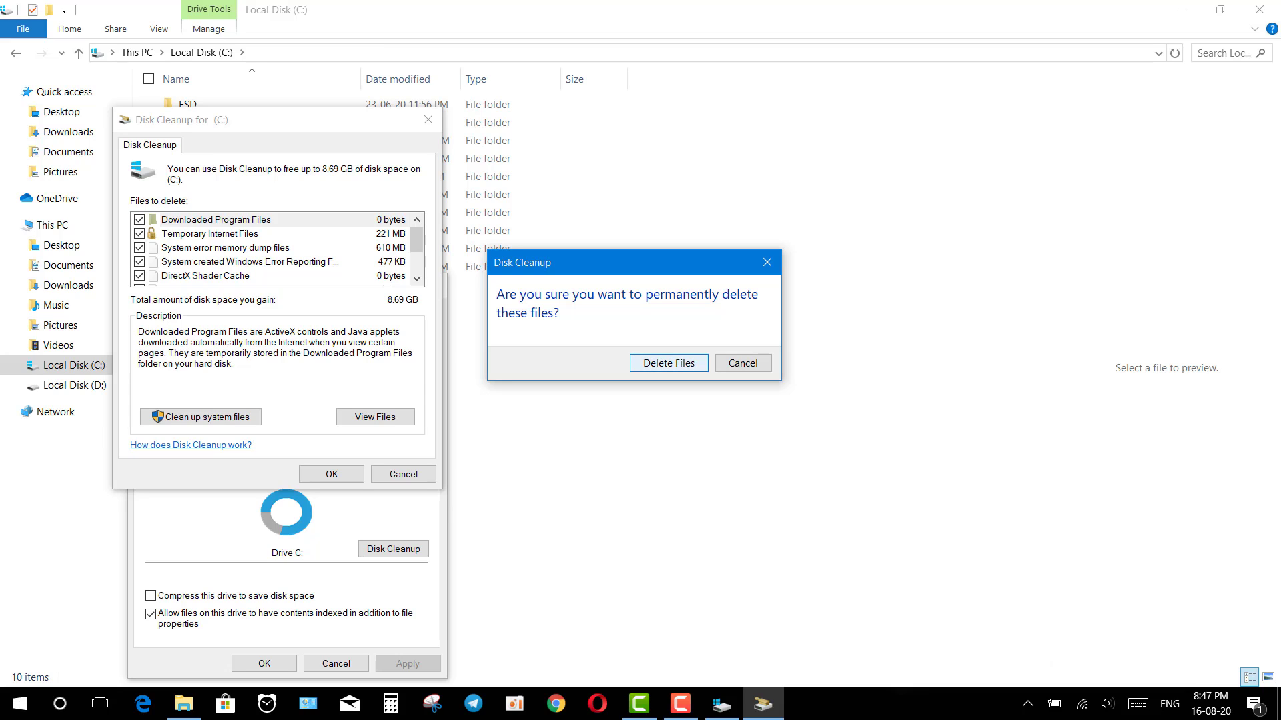
pyautogui.click(668, 363)
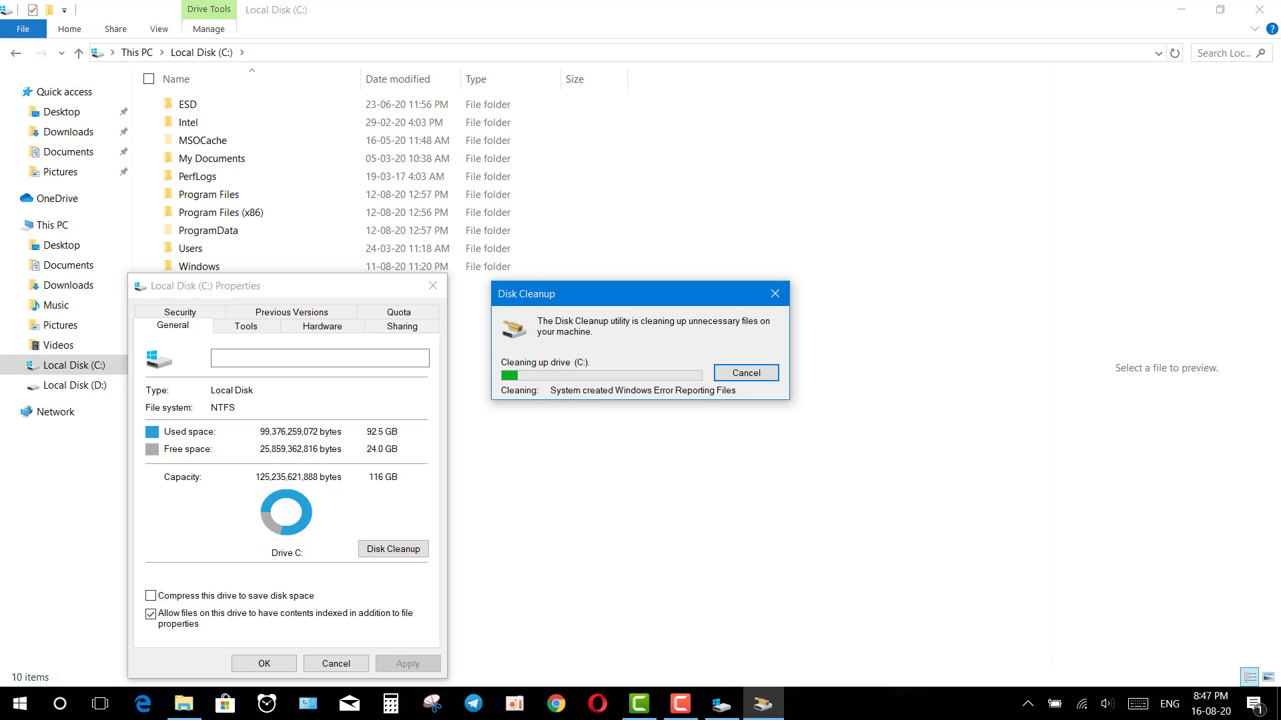
pyautogui.press('Escape')
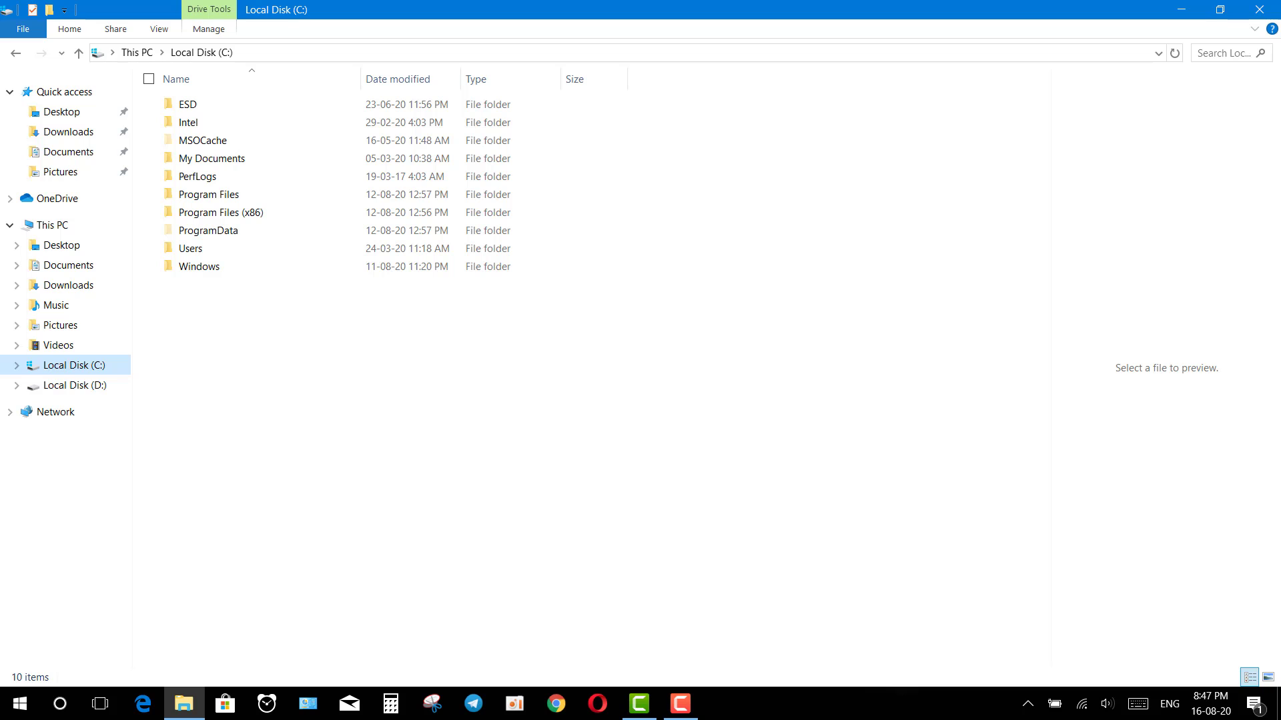
pyautogui.click(1259, 9)
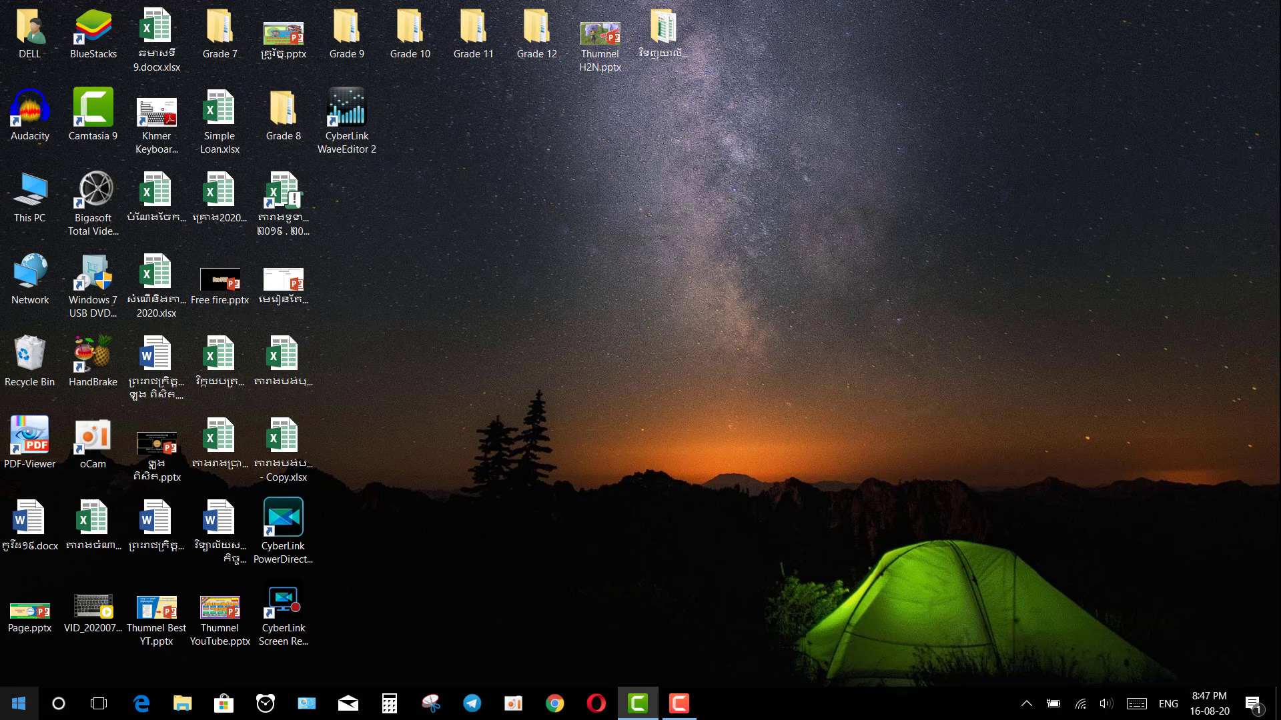
# Restart the computer
pyautogui.click(19, 703)
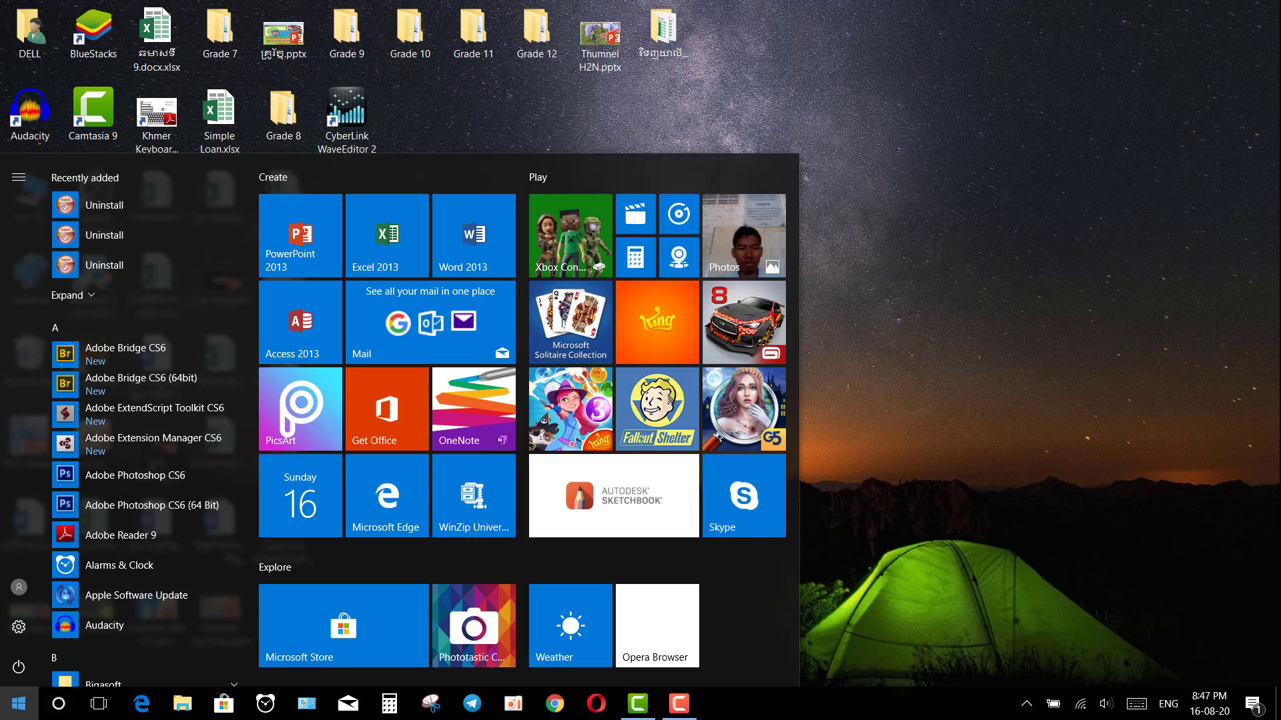
pyautogui.click(19, 667)
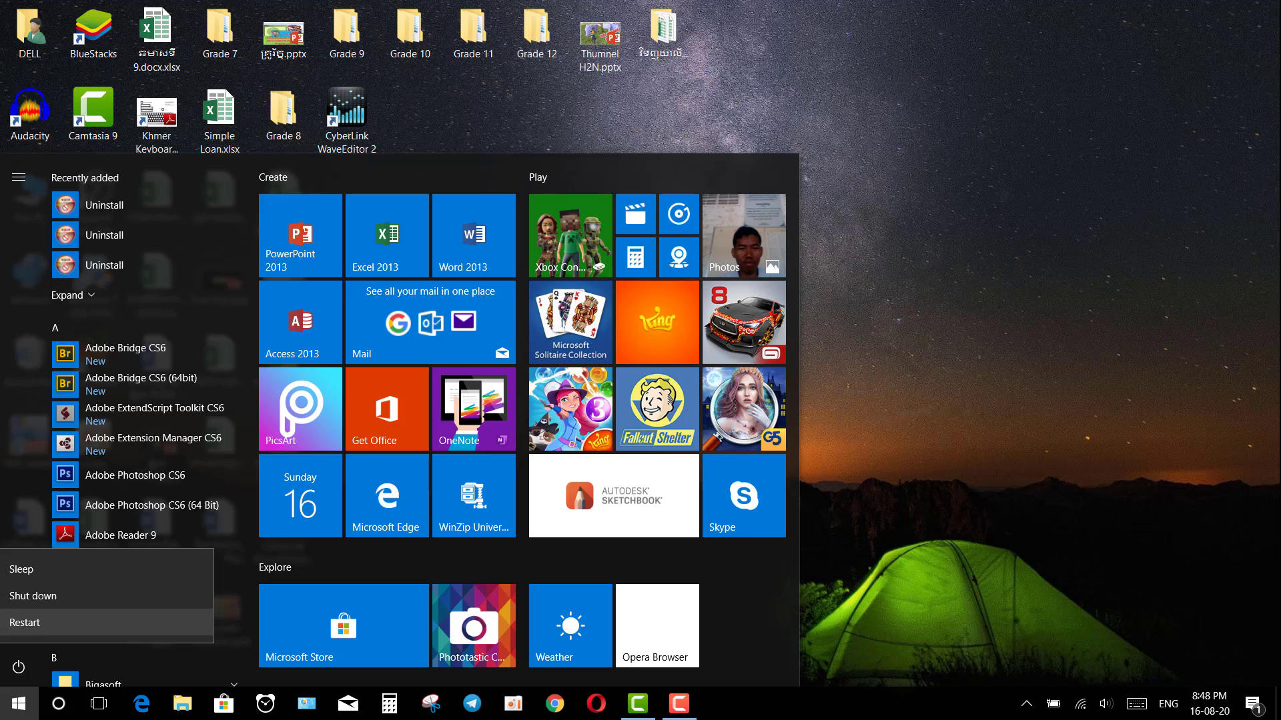
pyautogui.click(25, 622)
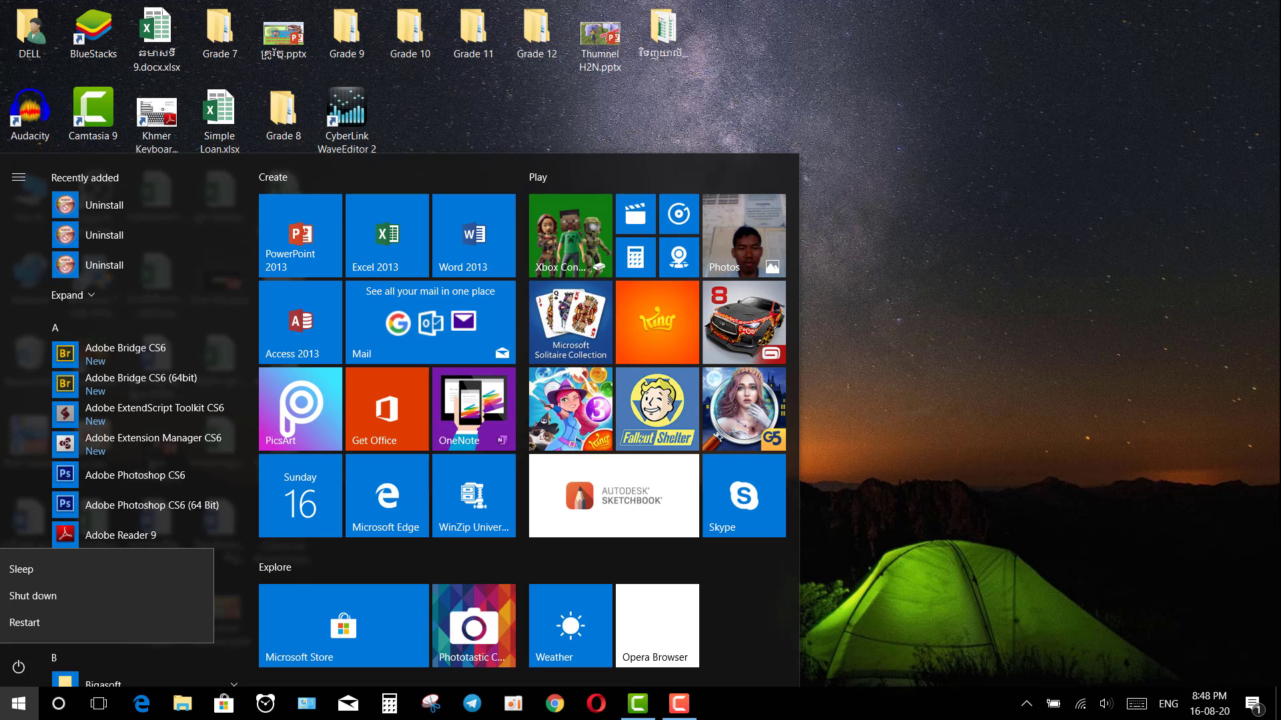